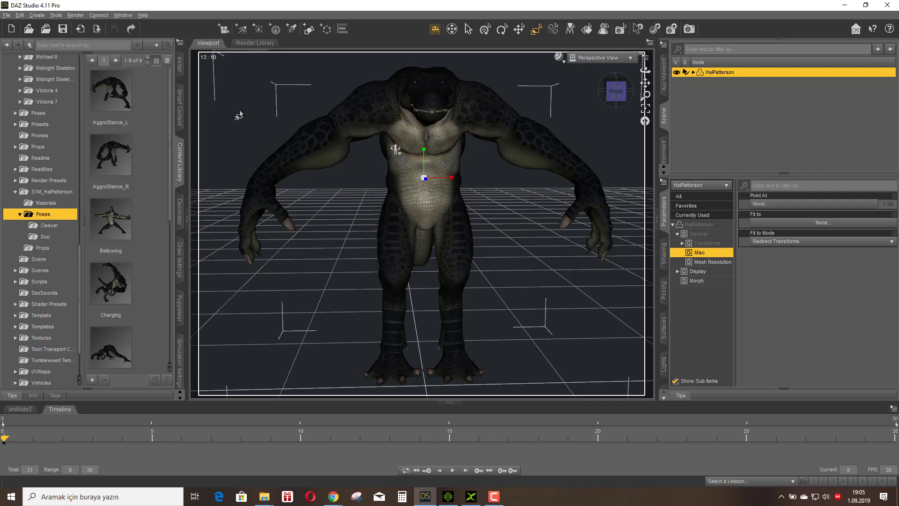
Step: Look at the S1M_HalPatterson content folder with its figure, and at the poses in its Poses subfolder
click(52, 192)
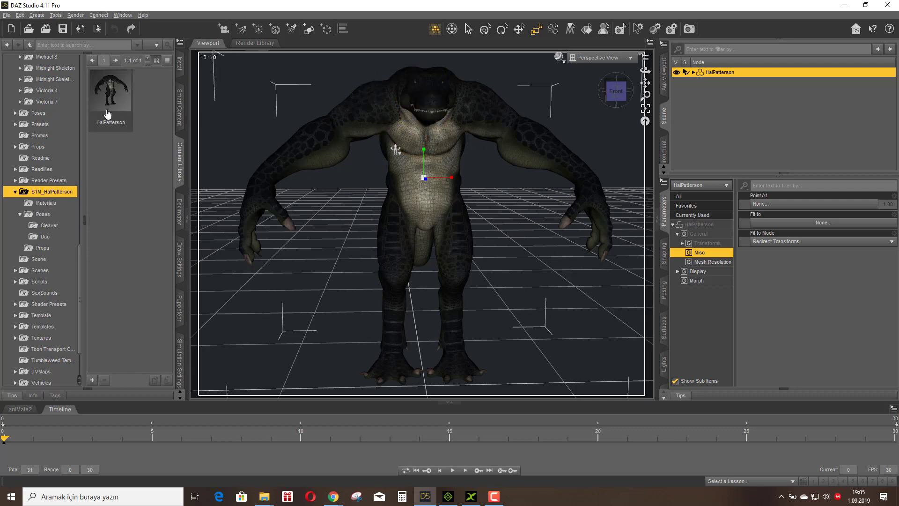
drag(109, 100, 394, 201)
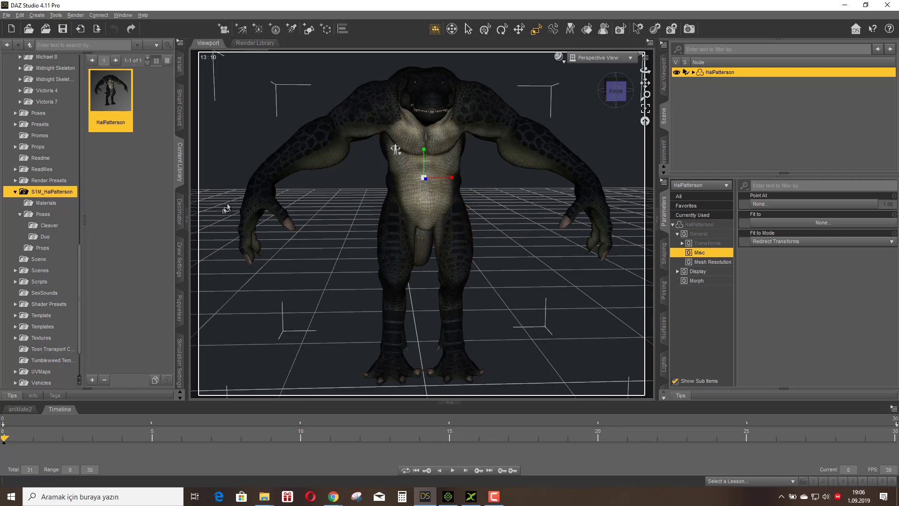
click(42, 214)
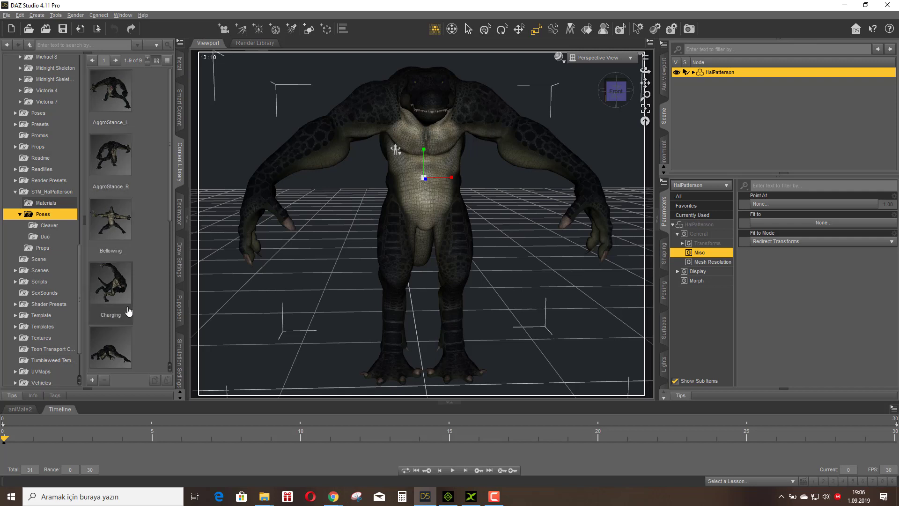
drag(121, 230, 416, 149)
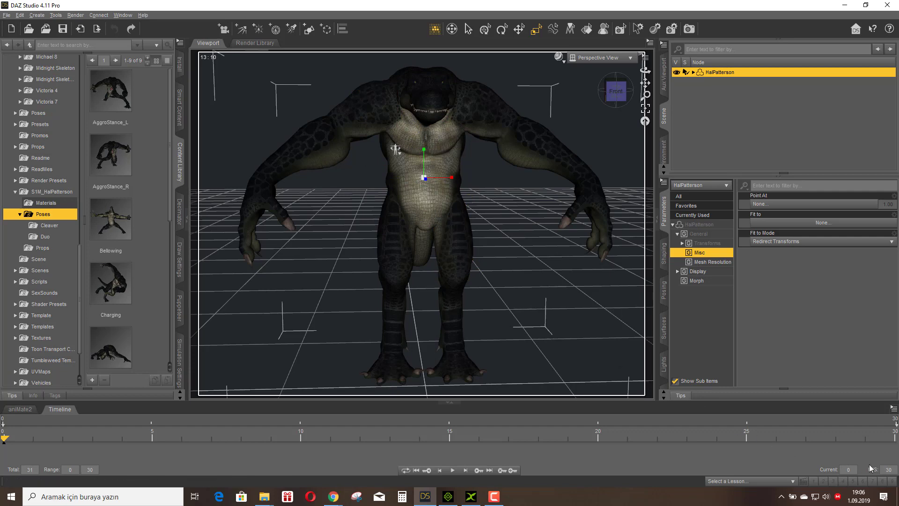
Step: Set the timeline's frame rate to 60 FPS
click(893, 470)
text(6)
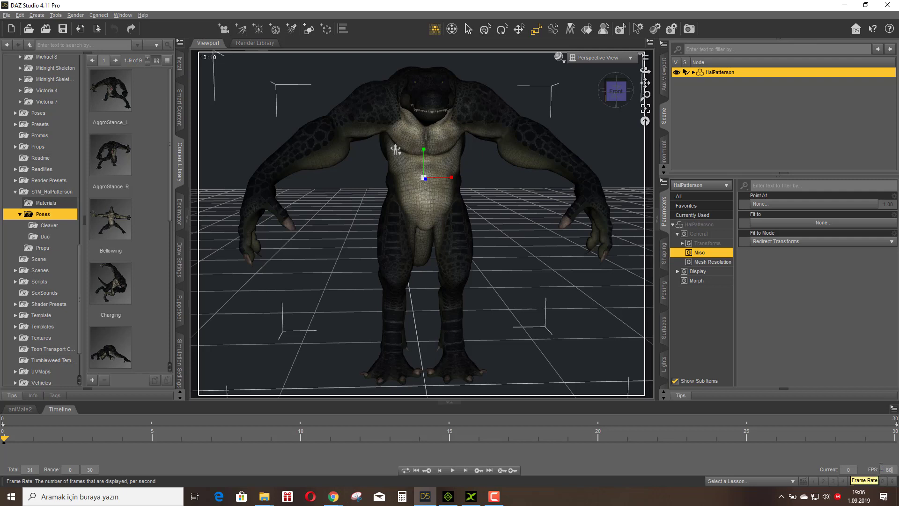
text(0)
key(Return)
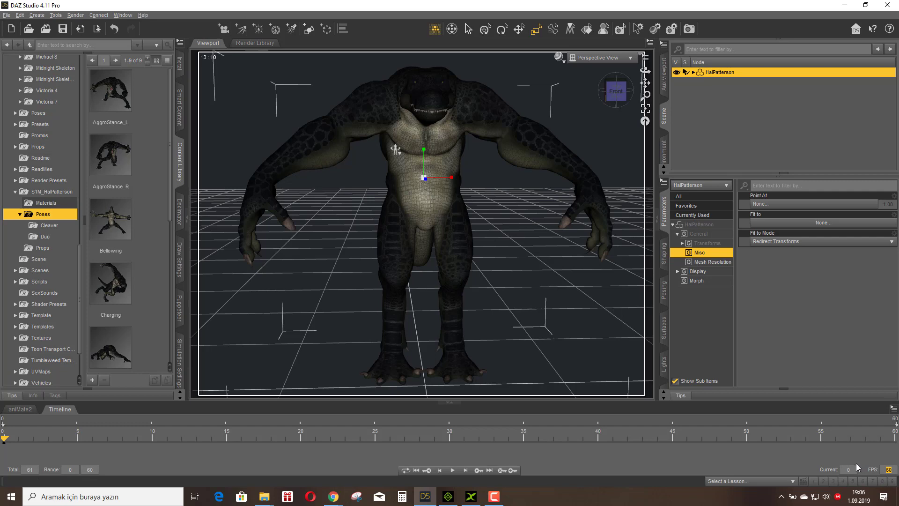
Step: Apply the AggroStance_L pose to the HalPatterson figure and start its Autodesk FBX export under the name Alligator_Man_Pose in the "daz new" folder
drag(245, 234, 246, 234)
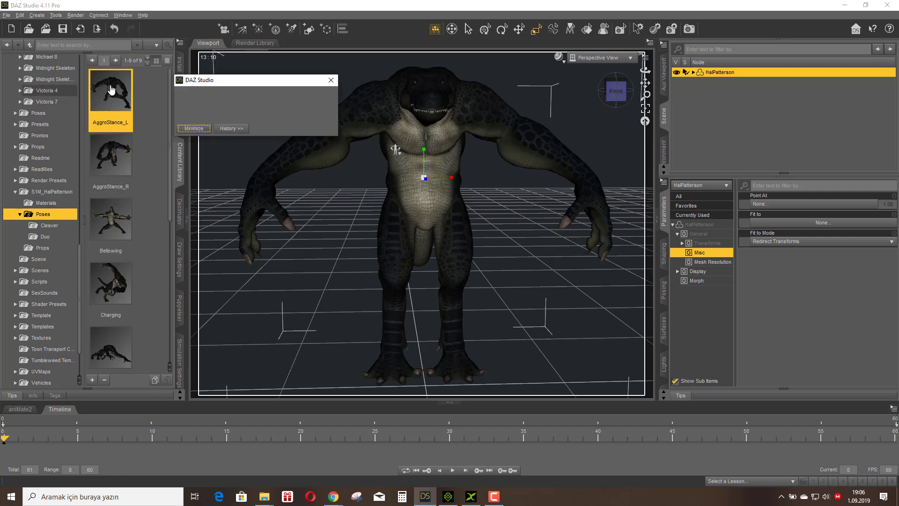
click(613, 92)
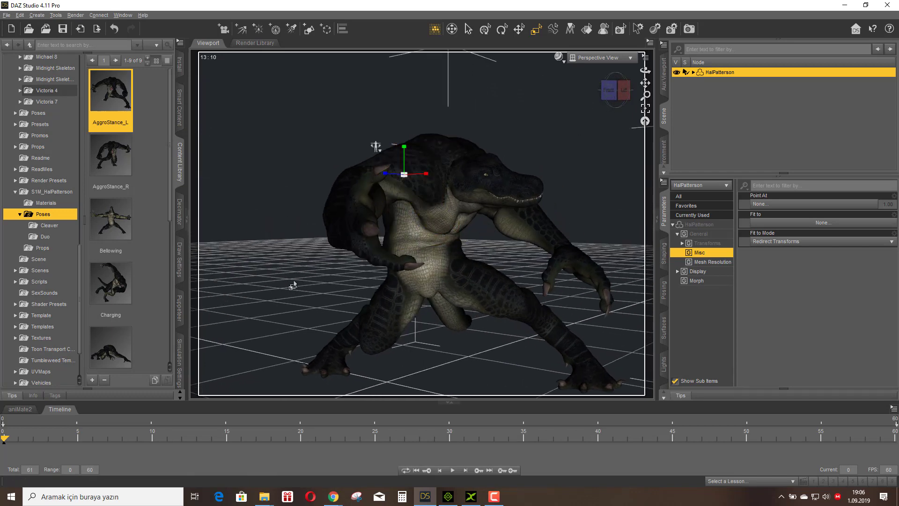
click(6, 15)
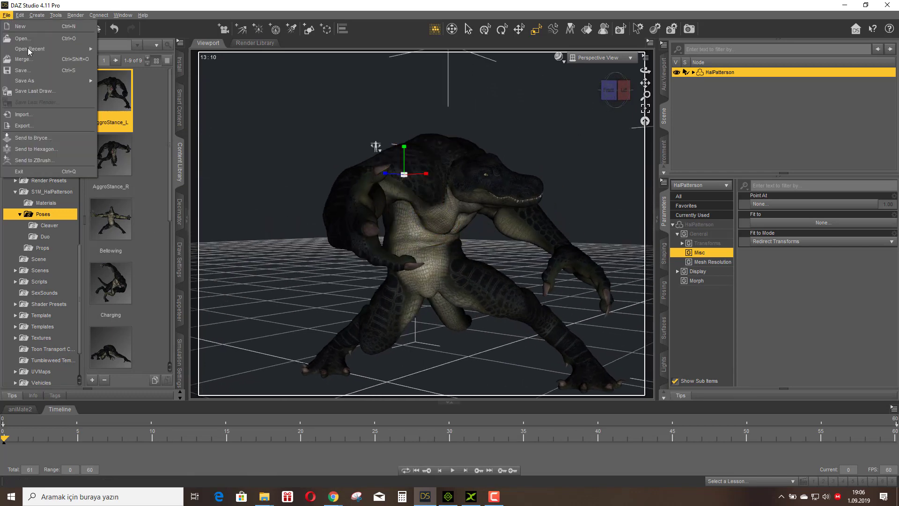
click(53, 127)
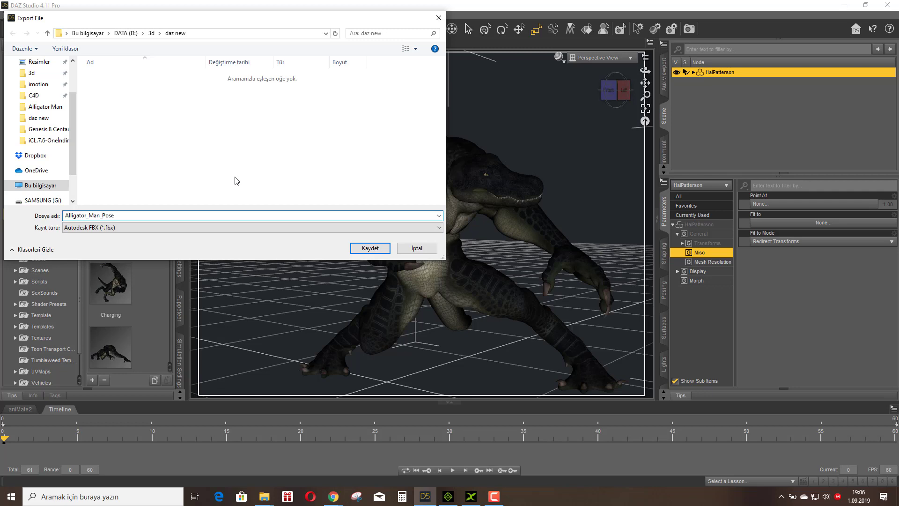
click(367, 248)
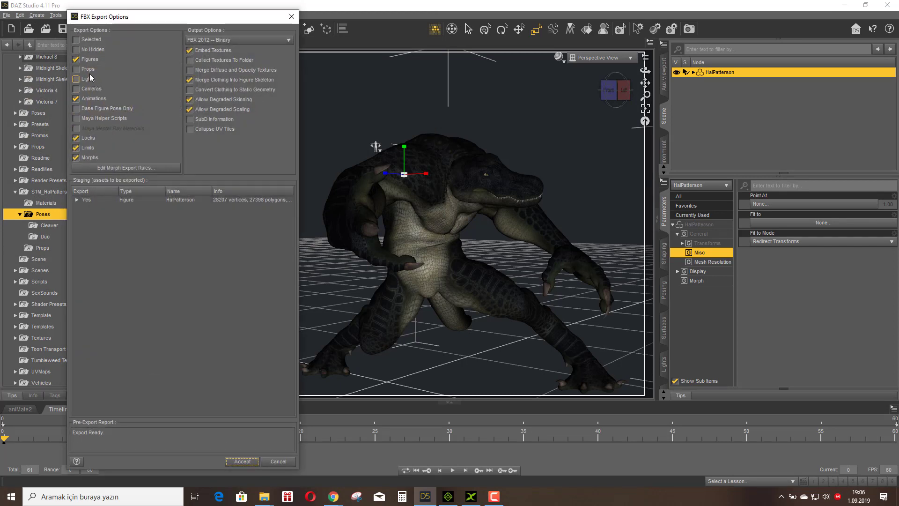
Step: Expand the figure's list of export assets and delete the rHand, lHand, tail and head morph export rules
click(77, 200)
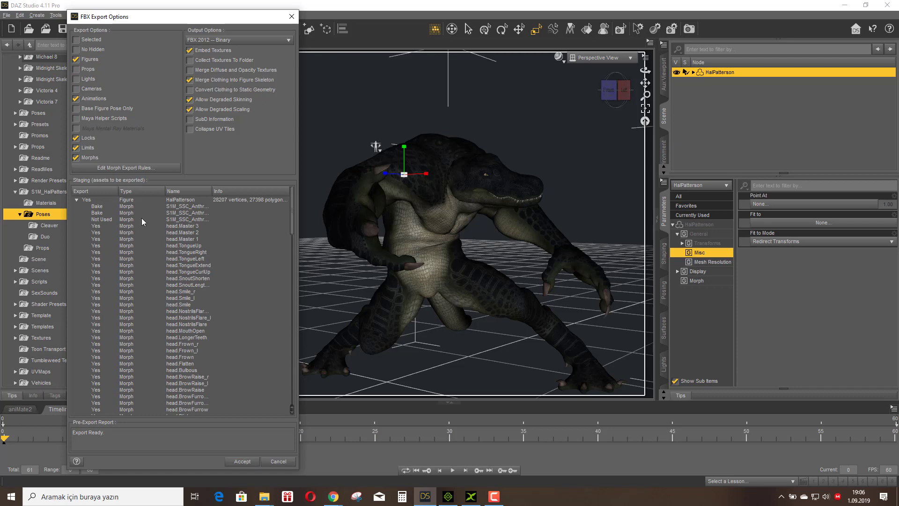
drag(212, 190, 250, 188)
click(126, 171)
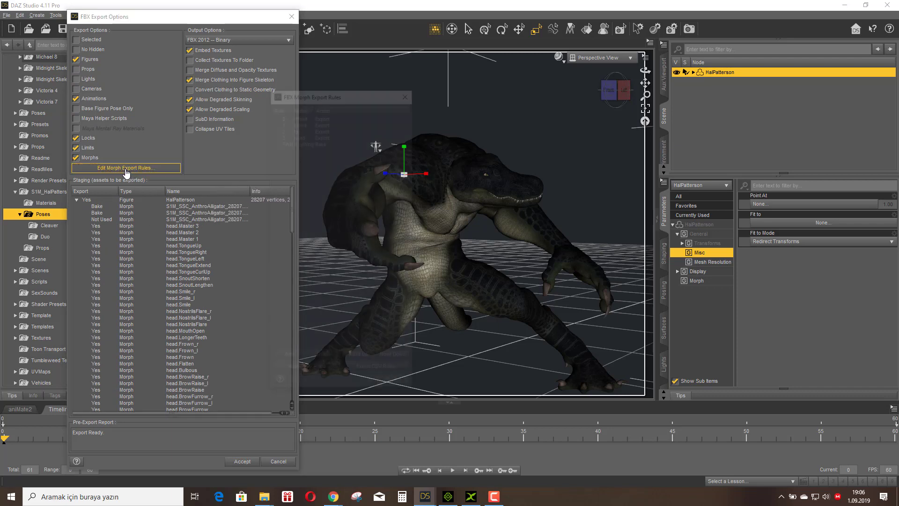
click(295, 115)
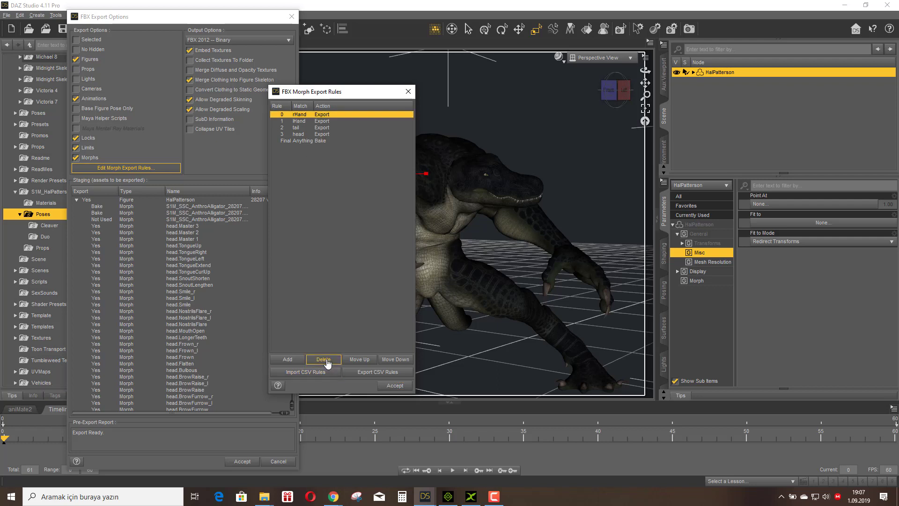
click(323, 359)
click(300, 121)
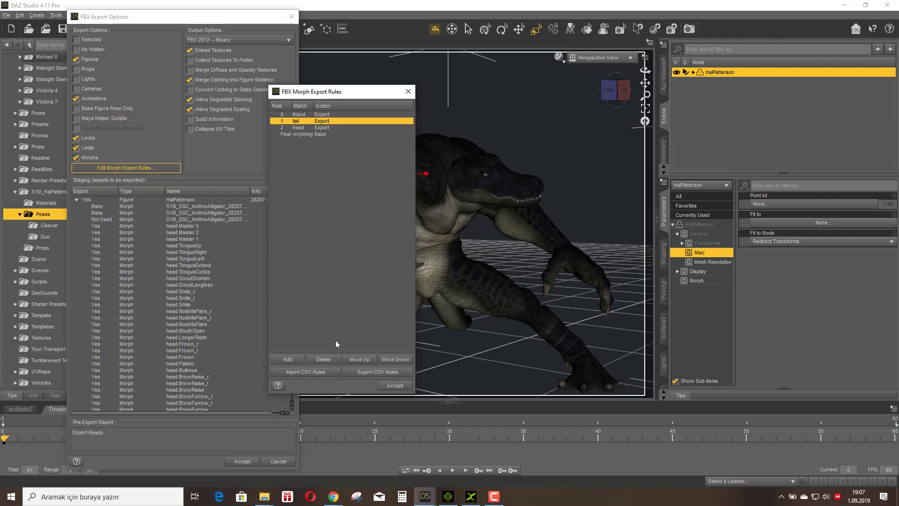
click(323, 359)
click(320, 360)
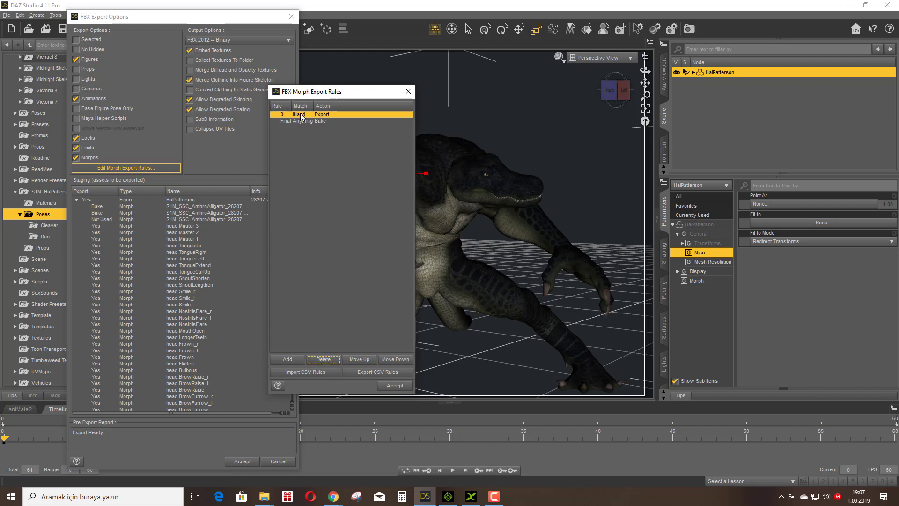
click(323, 359)
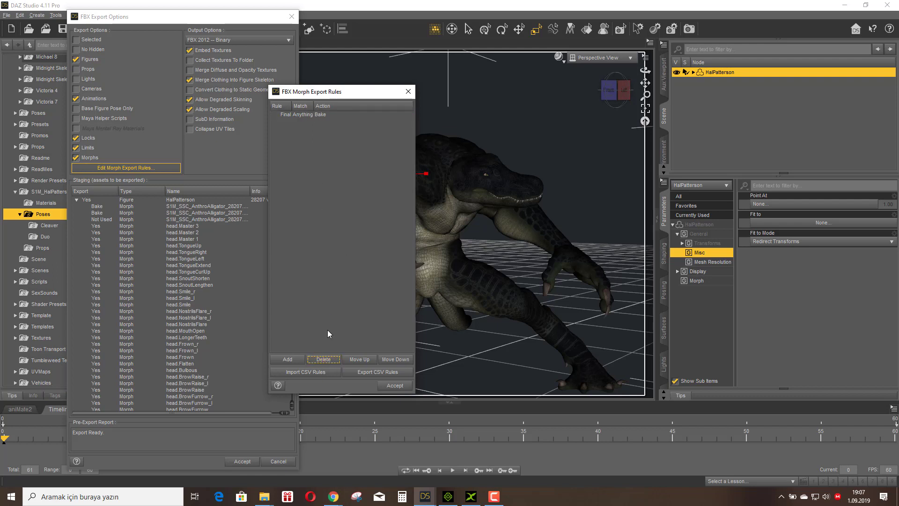
click(395, 385)
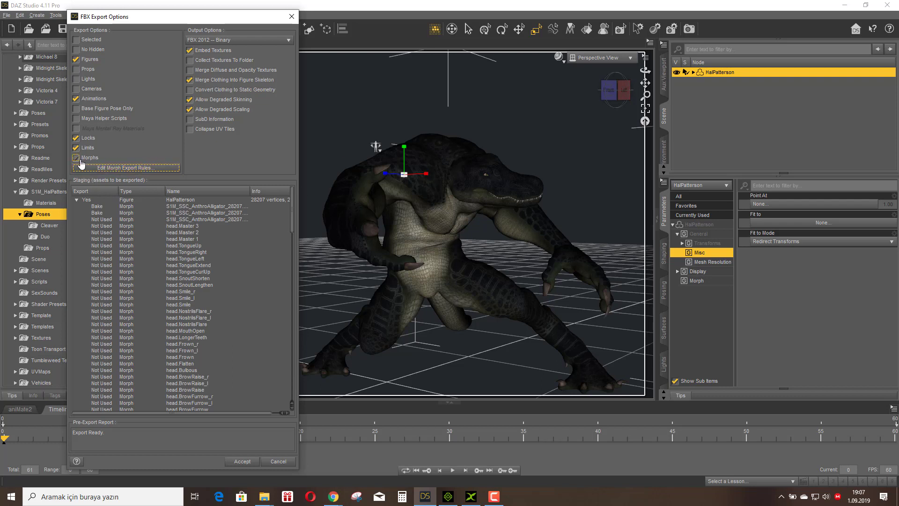
Step: Exclude morphs from the FBX export options and run the export
click(76, 158)
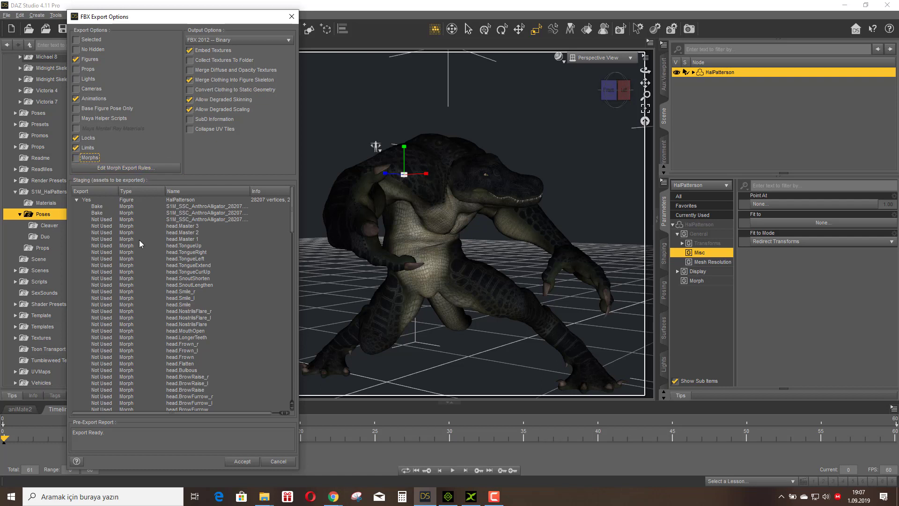
click(241, 461)
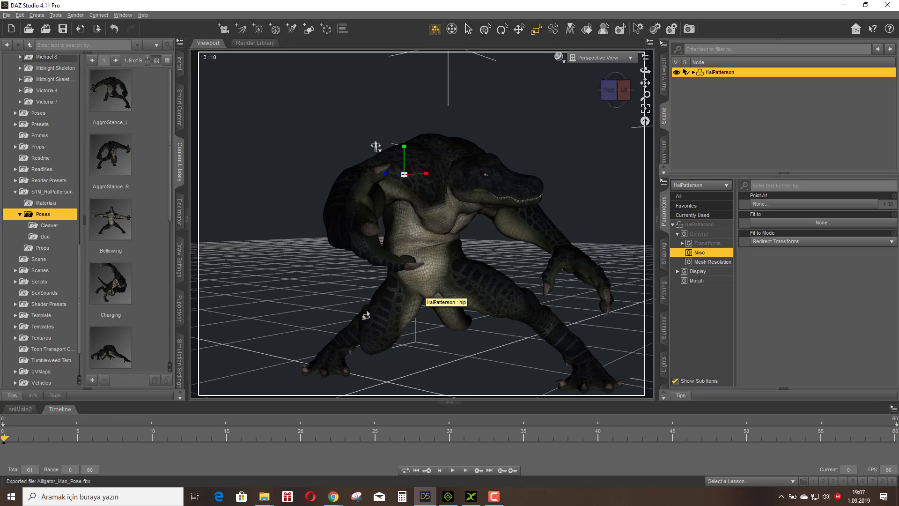
Step: Go through the HalPatterson pose presets one by one, from AggroStance_L to Menacing
click(117, 102)
click(112, 159)
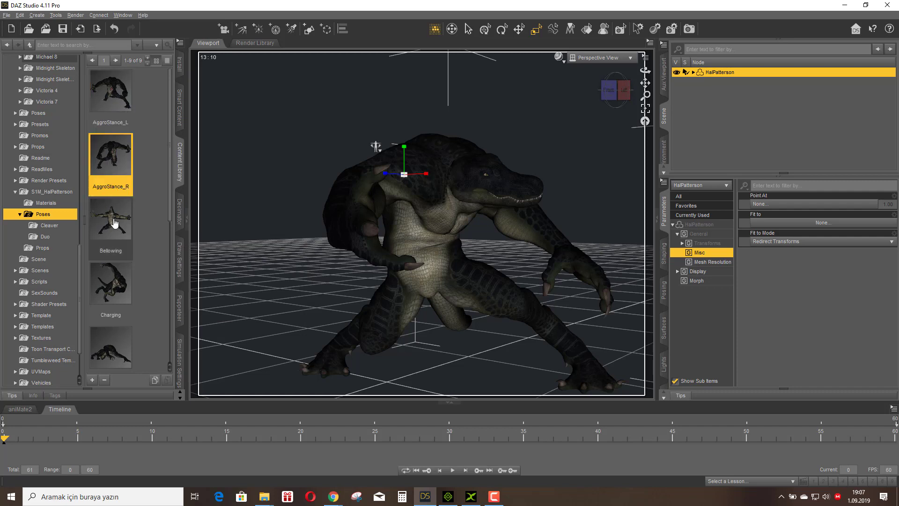
click(114, 224)
click(112, 293)
click(113, 344)
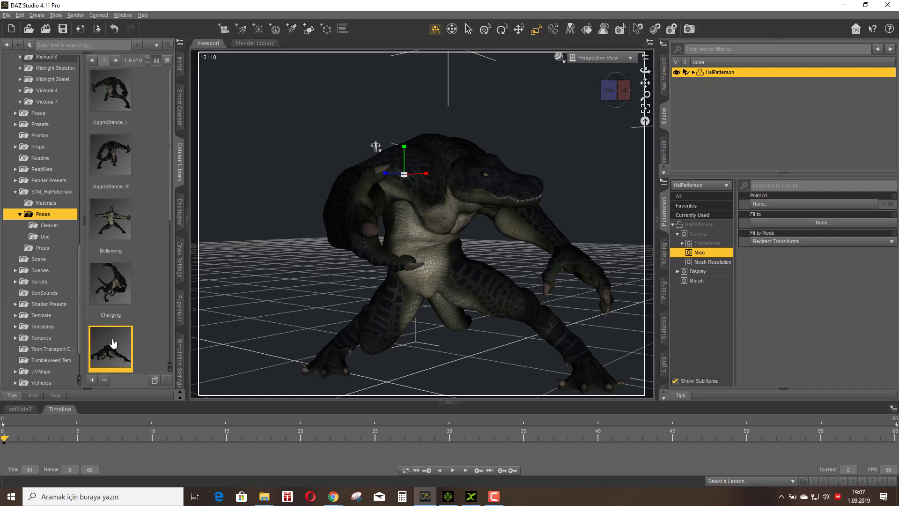
scroll(113, 344, down, 4)
click(112, 143)
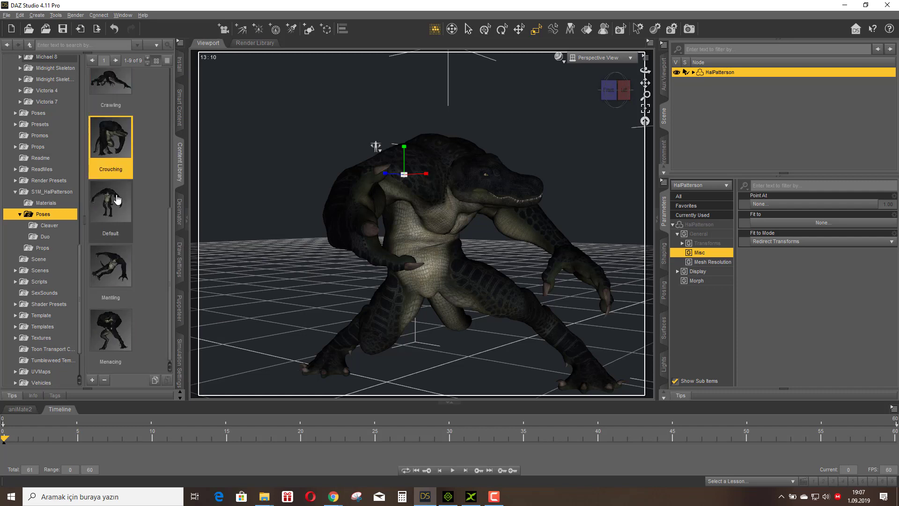
click(117, 199)
click(113, 268)
click(119, 326)
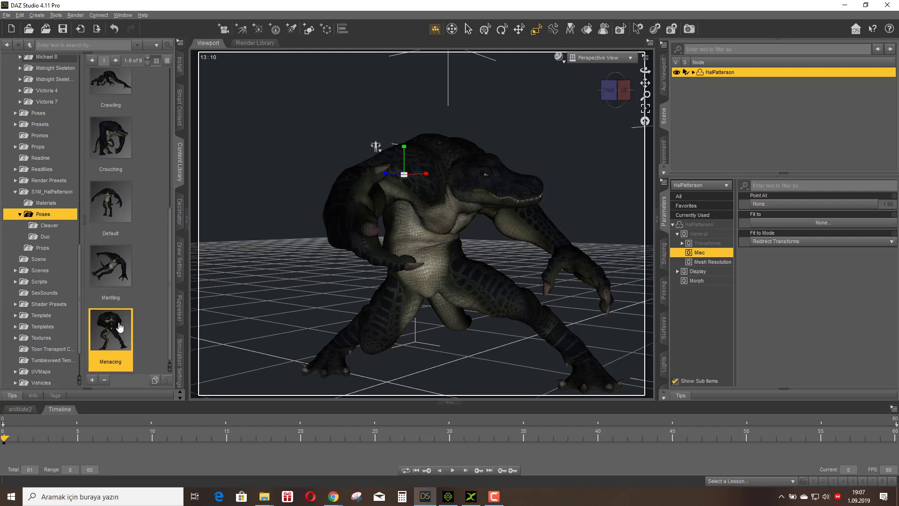
scroll(145, 268, up, 4)
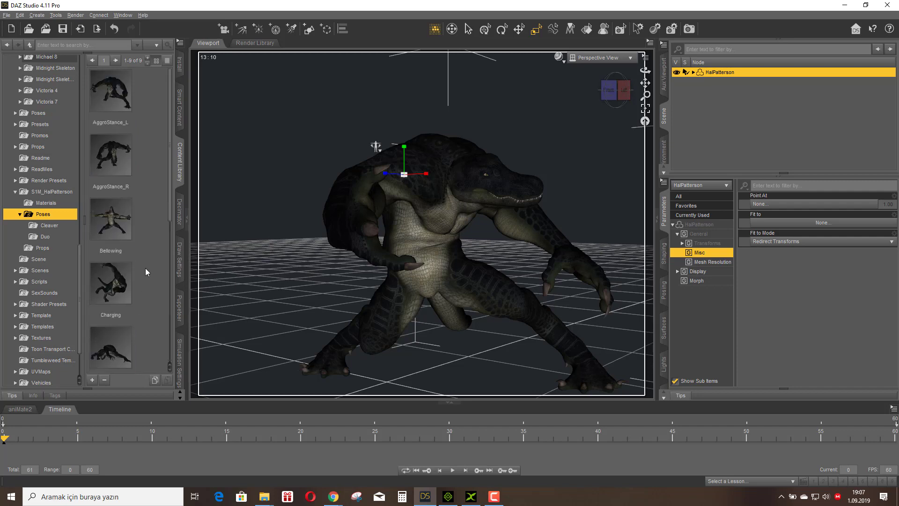
Step: Select the AggroStance_L pose preset and set the timeline's total frame count to 9
click(111, 95)
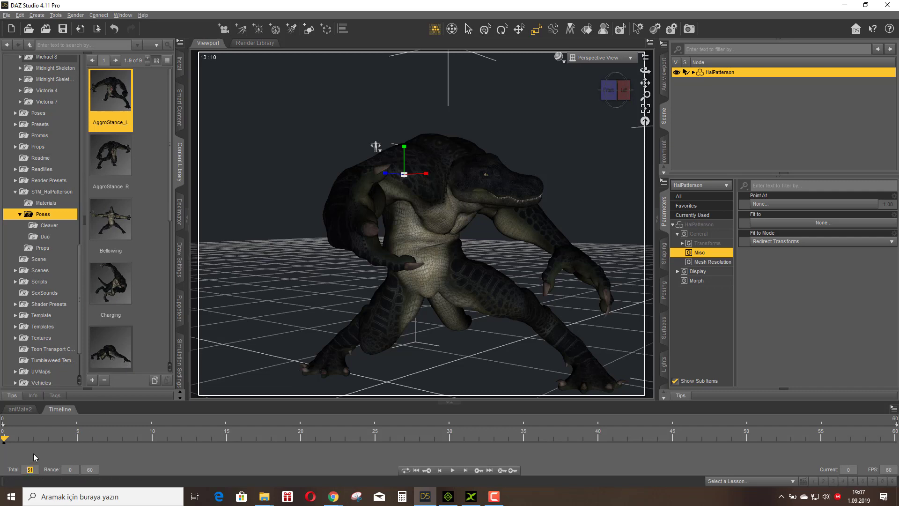
key(Return)
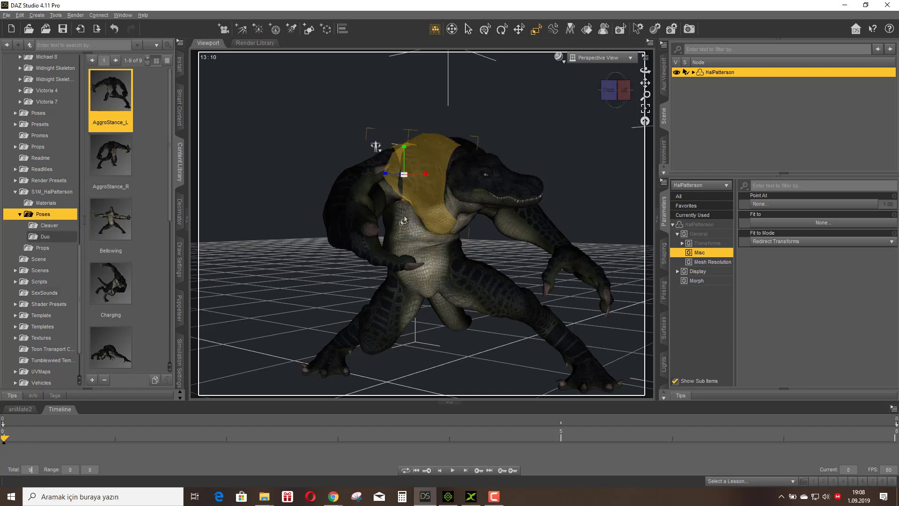
Step: Apply the AggroStance_R pose to the figure at frame 1 and the Bellowing pose at frame 2
drag(5, 439, 107, 451)
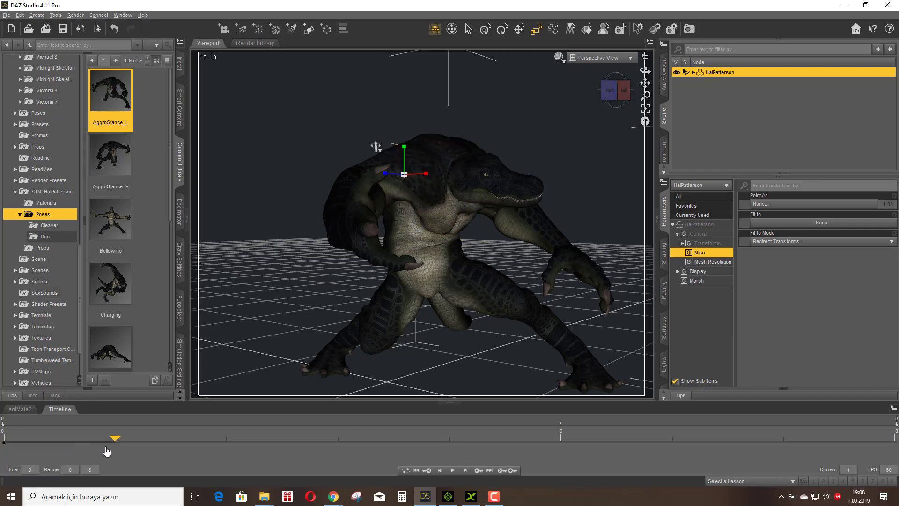
double_click(113, 162)
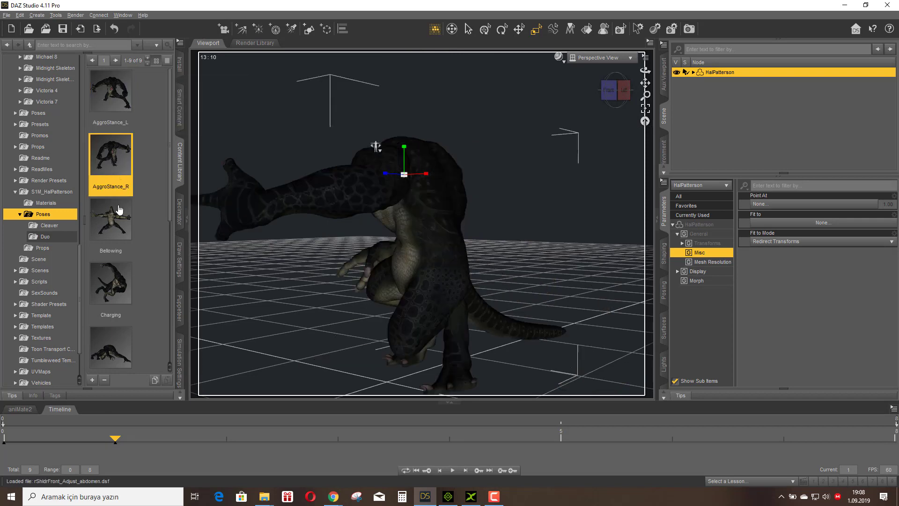
click(196, 448)
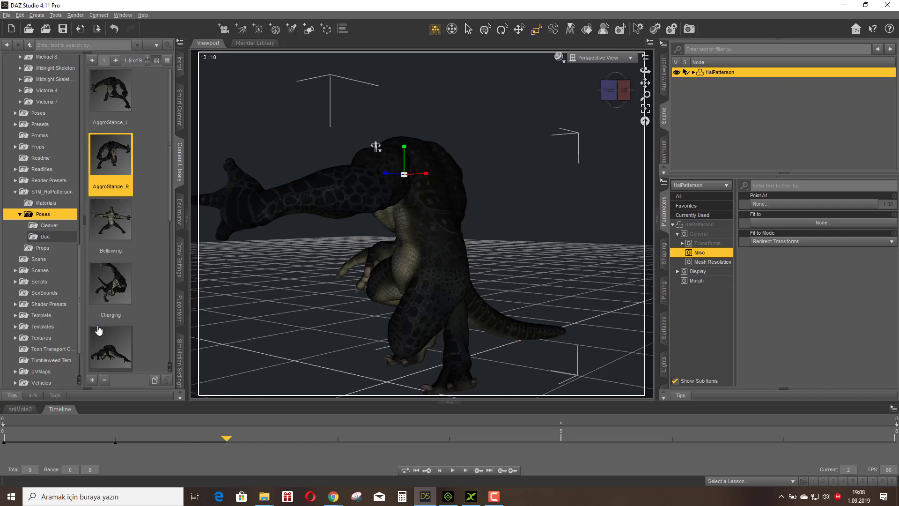
double_click(119, 211)
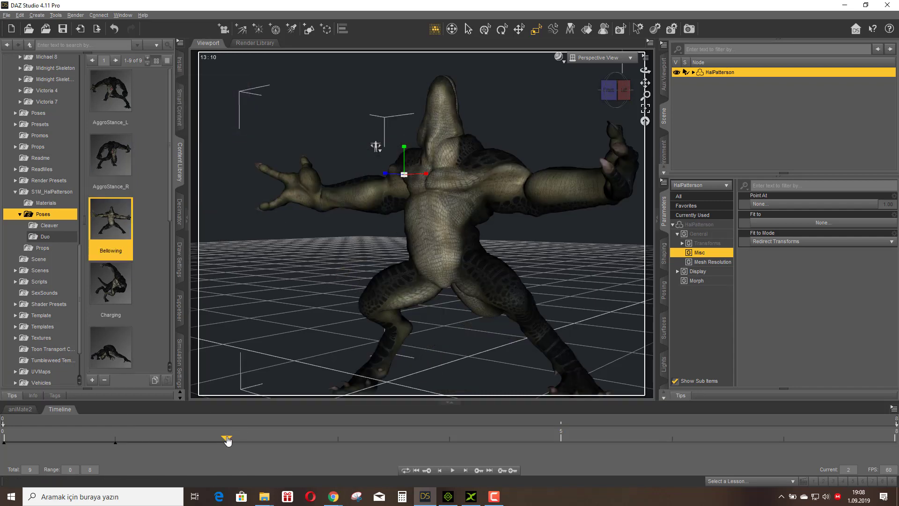
Step: Apply the Charging pose to the figure at frame 3 and the Crawling pose at frame 4
click(288, 439)
double_click(122, 298)
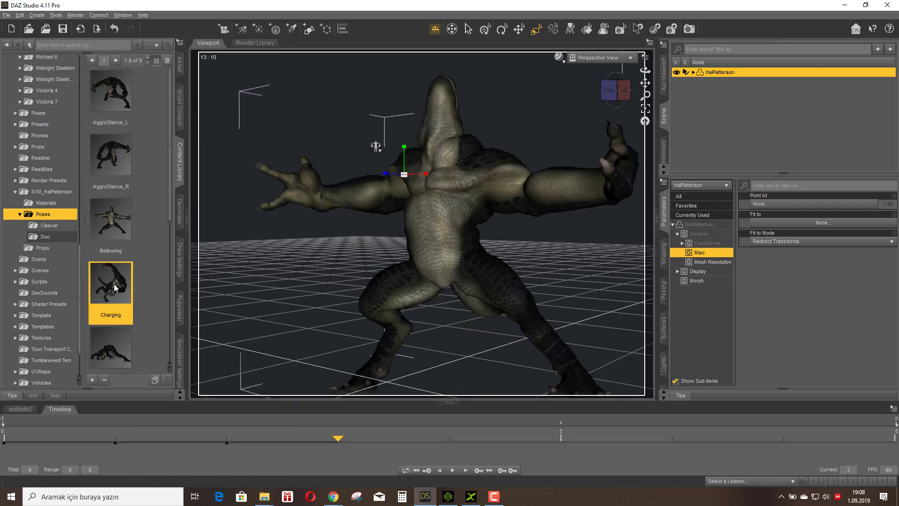
click(397, 441)
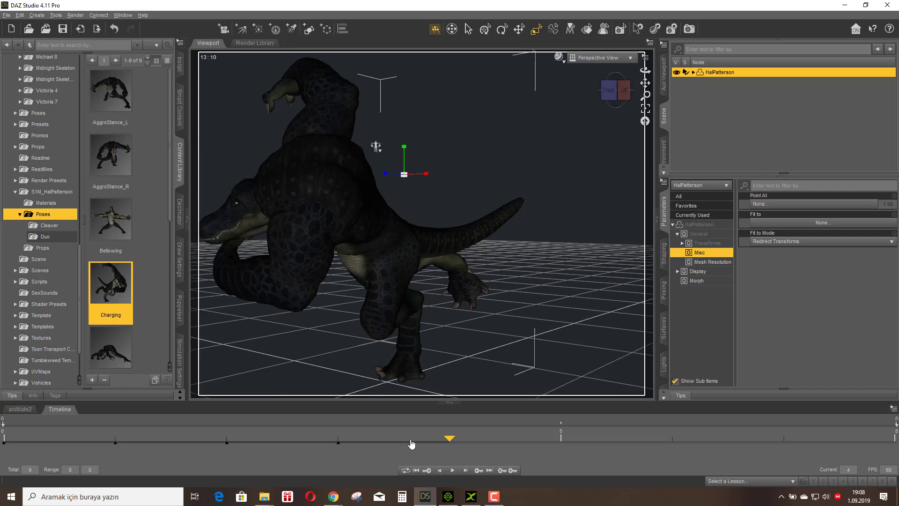
double_click(110, 348)
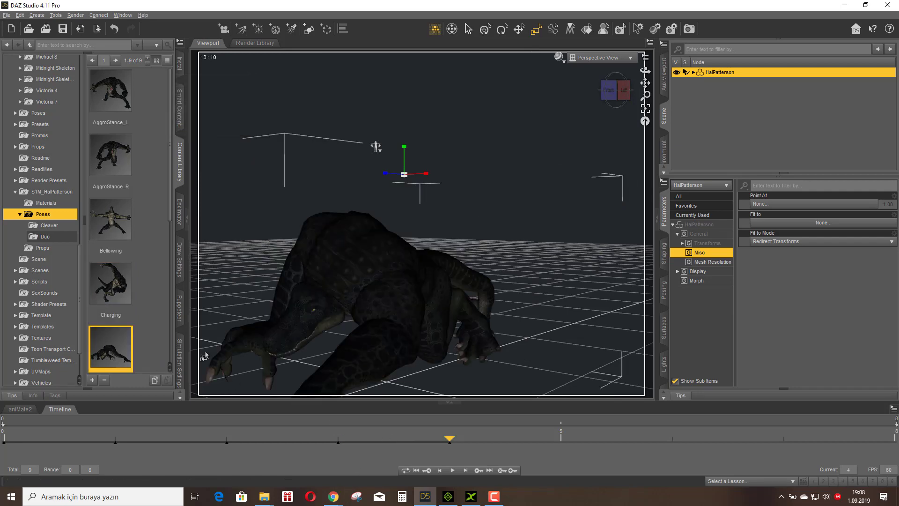
click(646, 110)
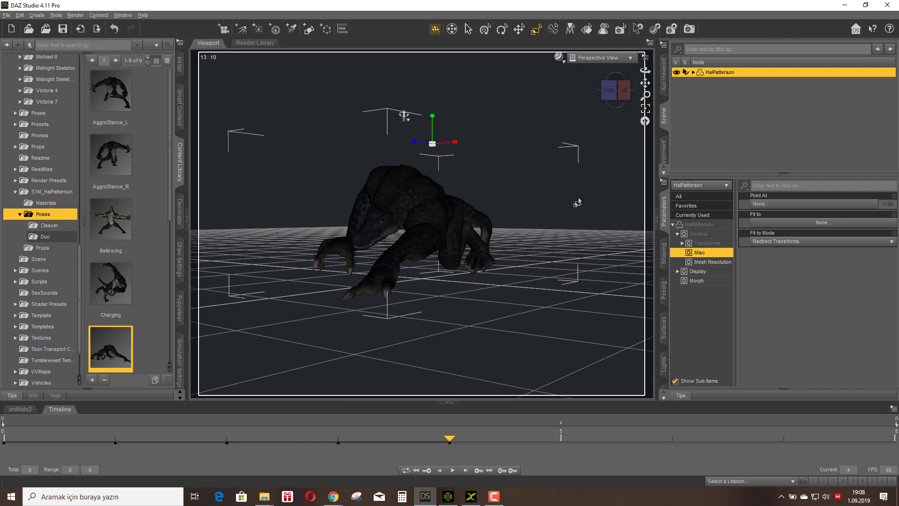
Step: Apply the Crouching pose to the figure at frame 5 and the Default pose at frame 6
click(623, 91)
click(604, 90)
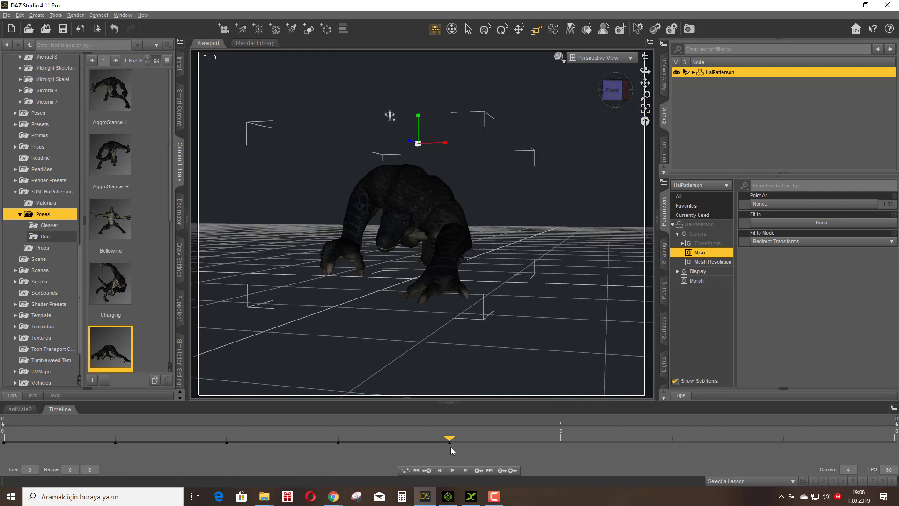
drag(452, 440, 537, 433)
drag(172, 205, 177, 358)
drag(116, 154, 458, 373)
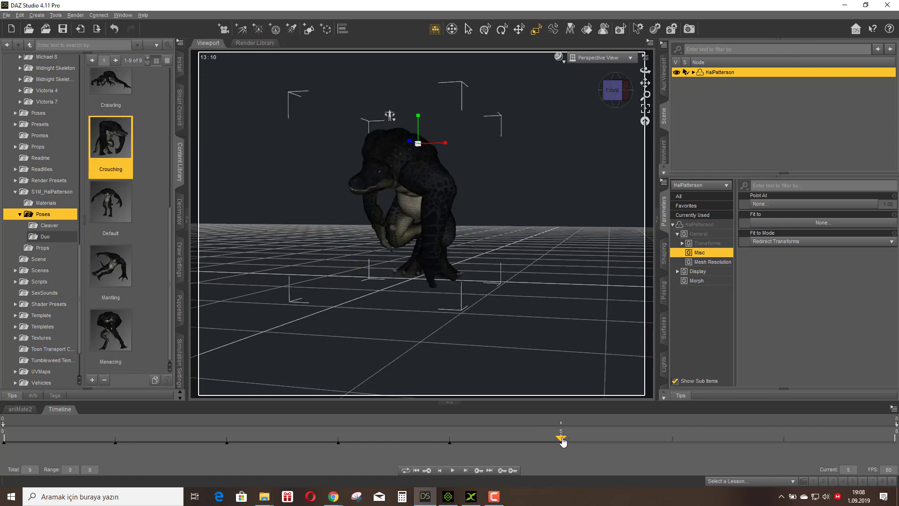
drag(562, 441, 631, 447)
double_click(113, 208)
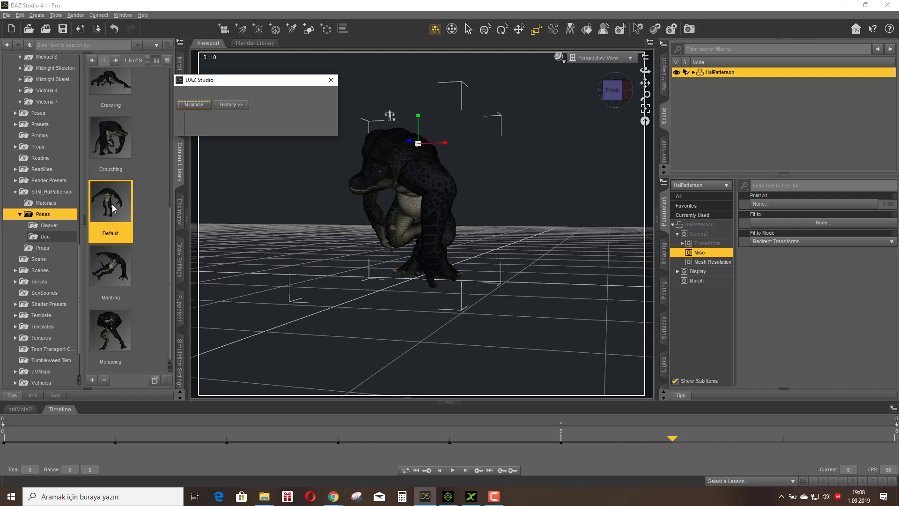
Step: Apply the Mantling pose to the figure at frame 7 and the Menacing pose at frame 8
click(734, 448)
double_click(110, 268)
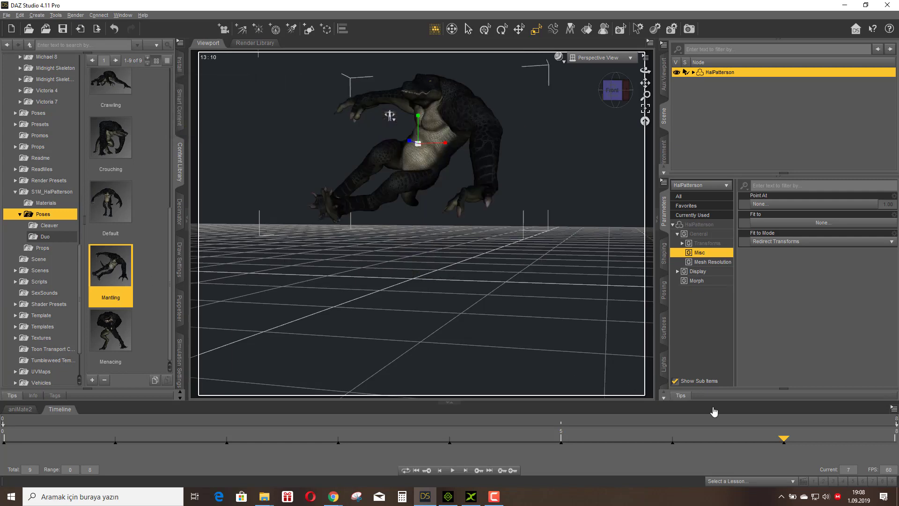
click(848, 442)
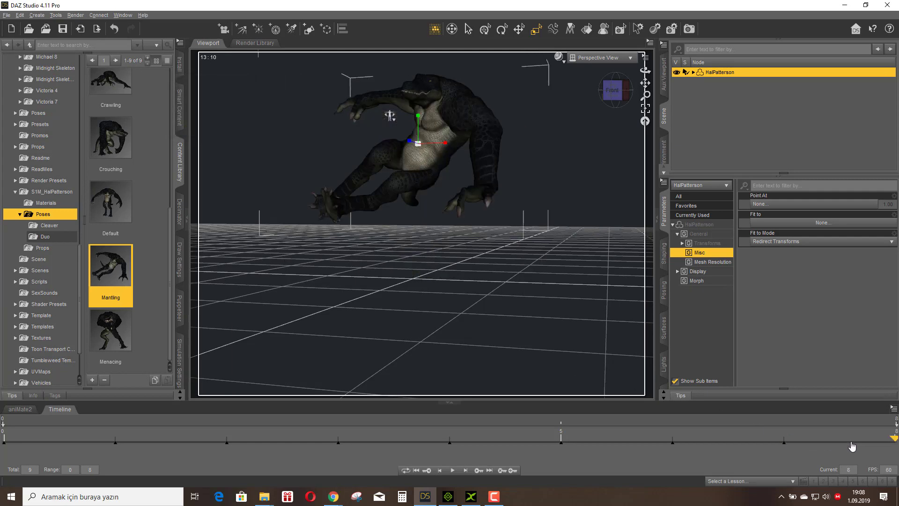
double_click(116, 332)
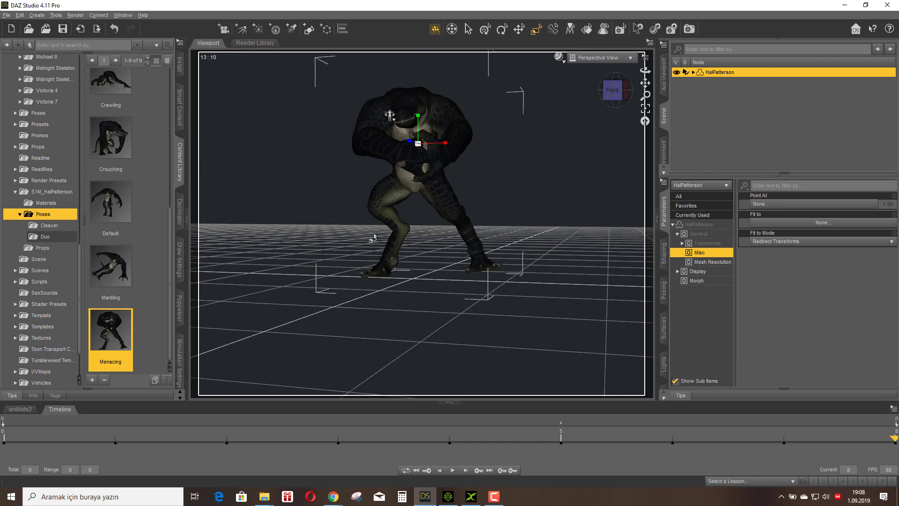
Step: Export the animated figure as Alligator_Man_9_Pose in Autodesk FBX format to the daz new folder
click(7, 15)
click(26, 126)
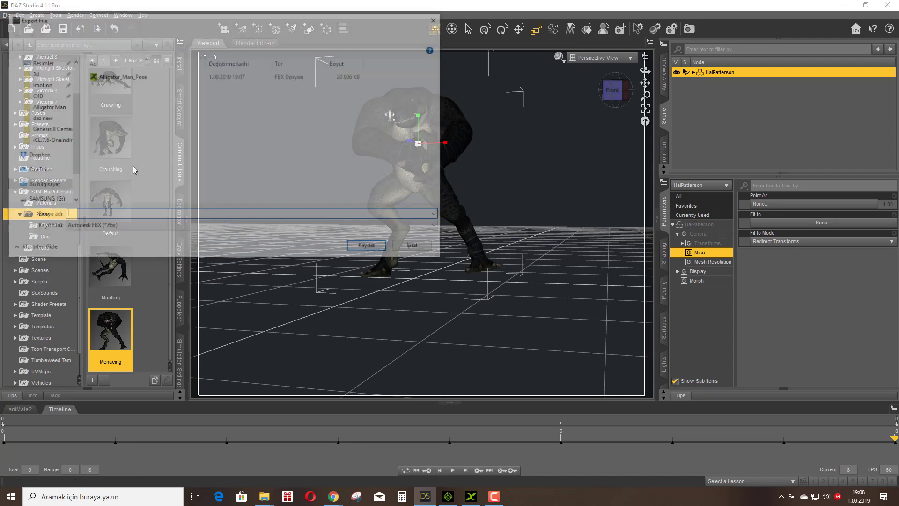
click(114, 79)
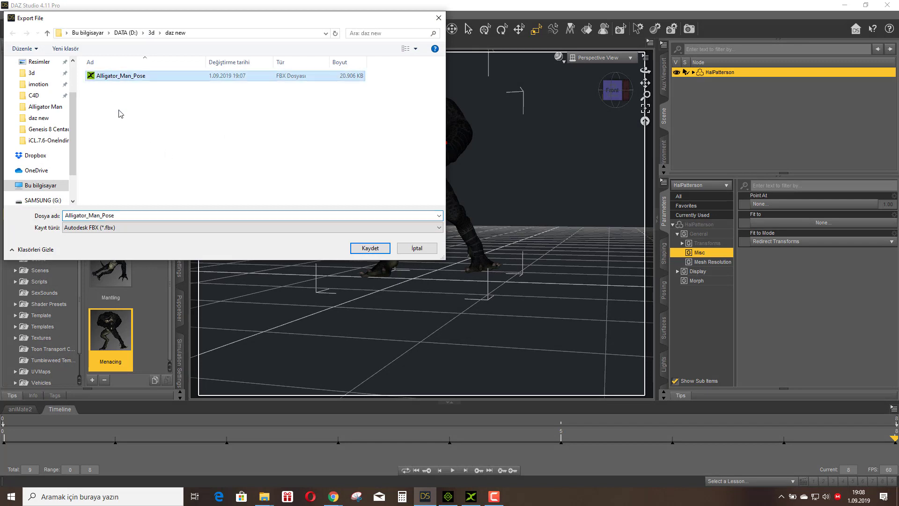
click(133, 215)
click(113, 216)
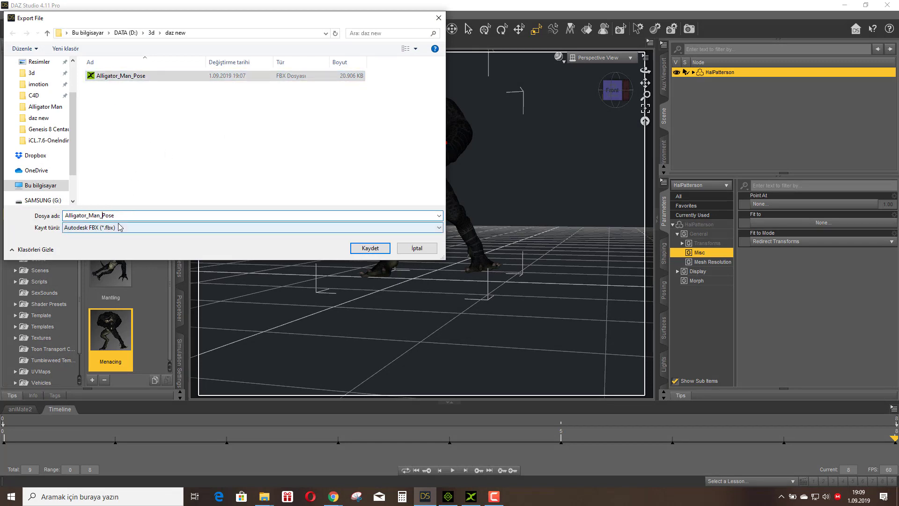
text(9_)
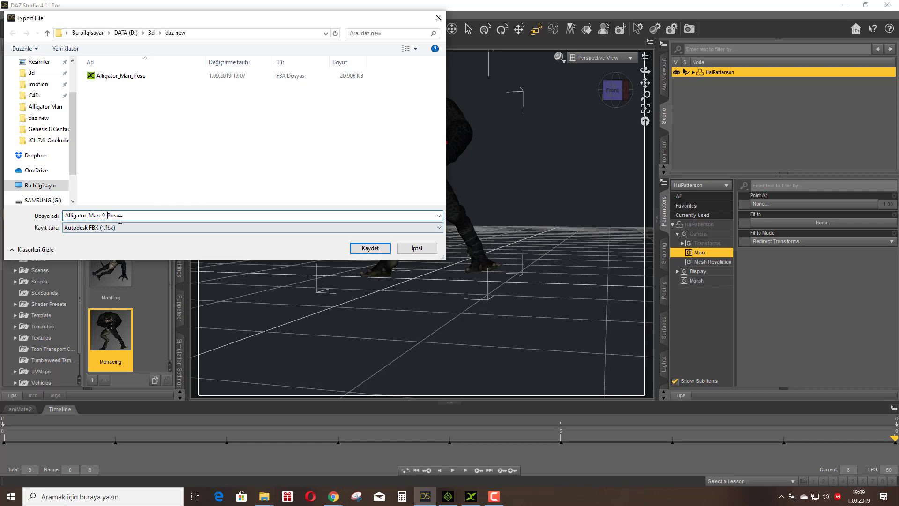
click(370, 248)
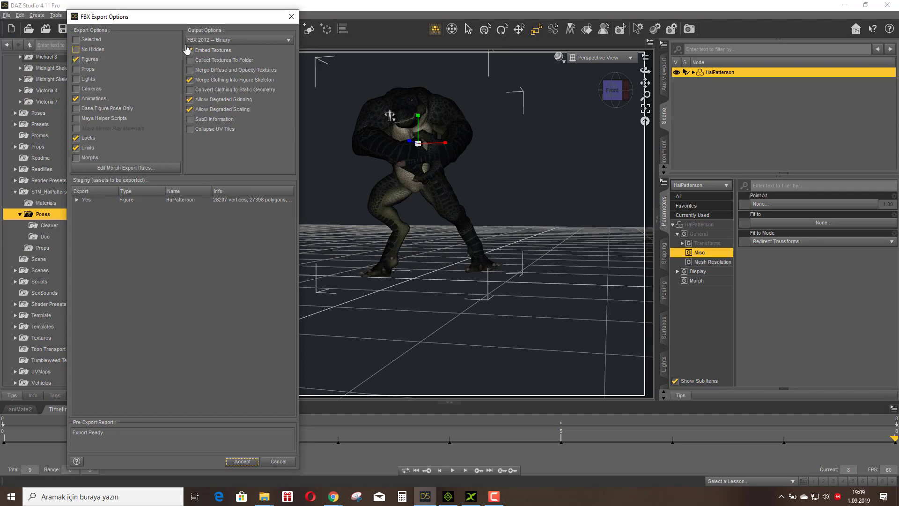
click(89, 61)
click(239, 462)
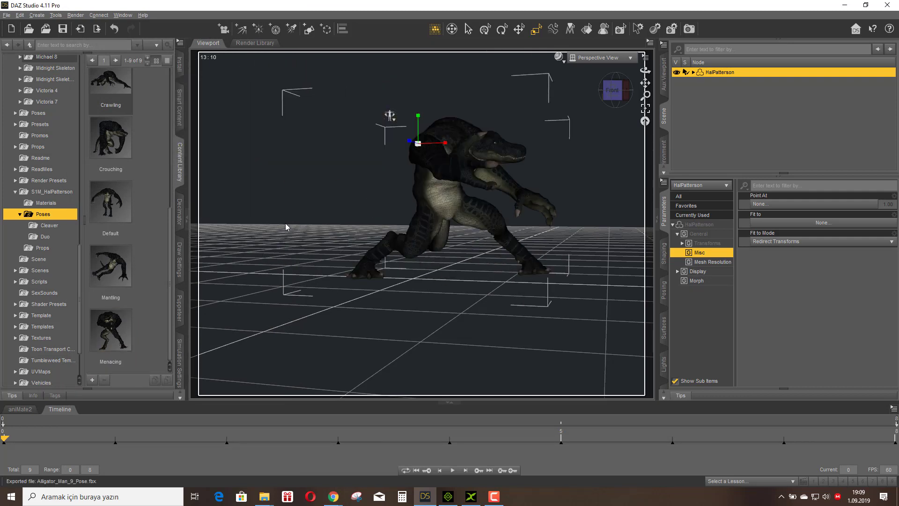
Step: Switch to iClone 3DXchange 7 and open the daz new folder in a reduced File Explorer window over it
click(844, 6)
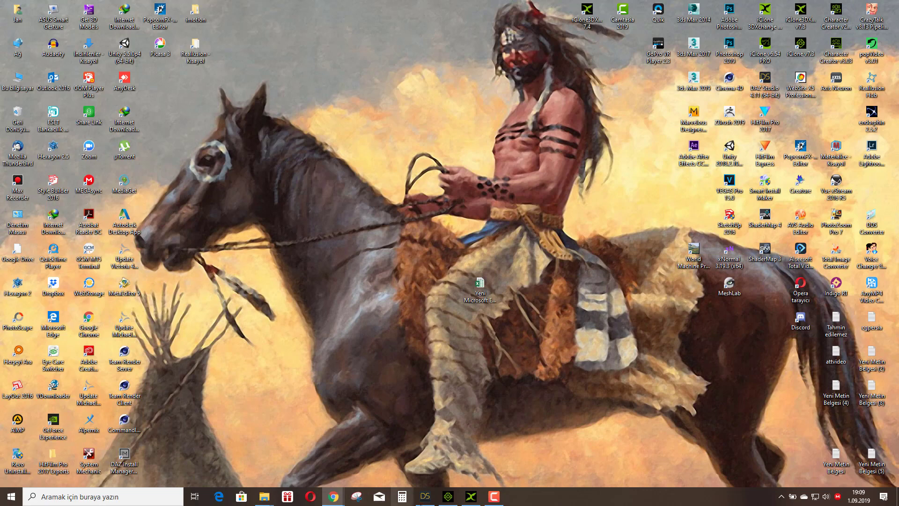
click(471, 496)
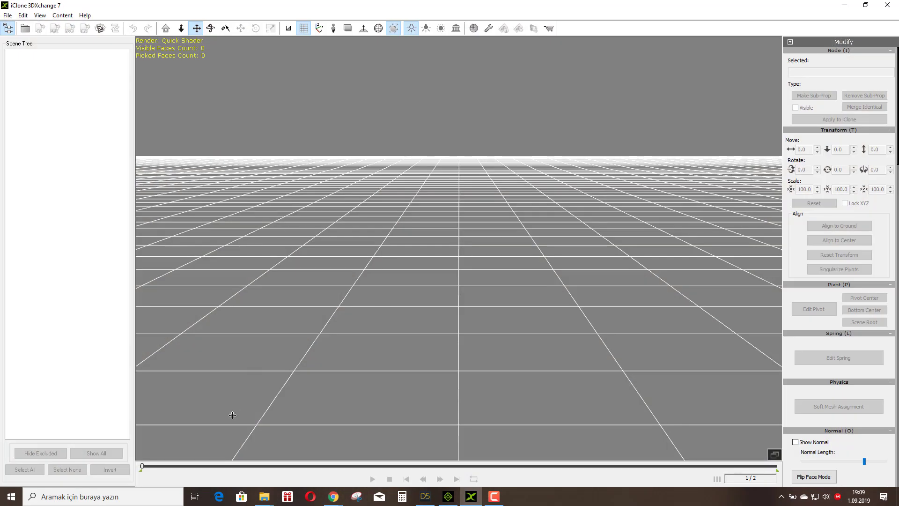
mouse_move(268, 499)
click(226, 473)
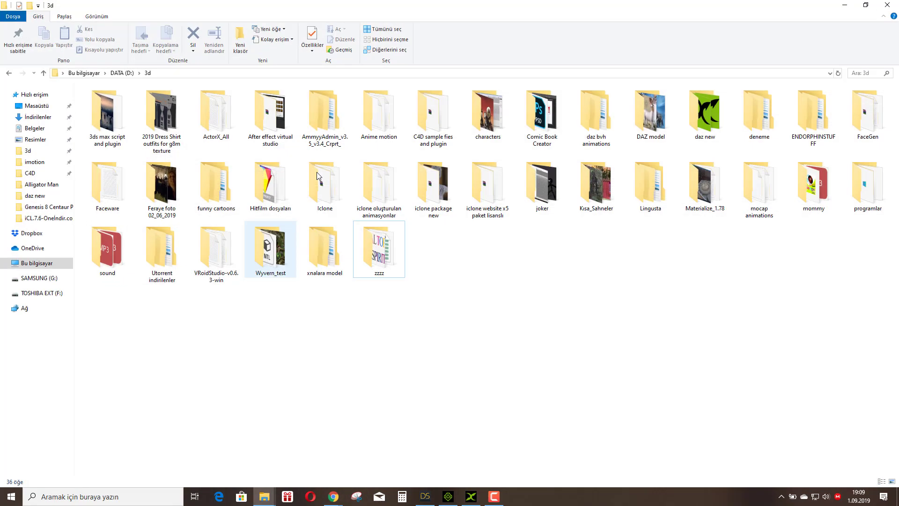
click(707, 114)
double_click(707, 114)
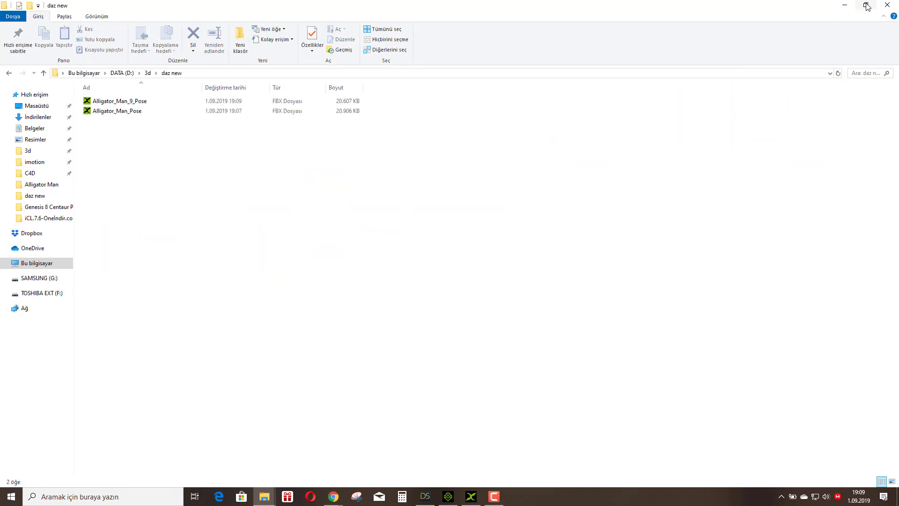
click(866, 5)
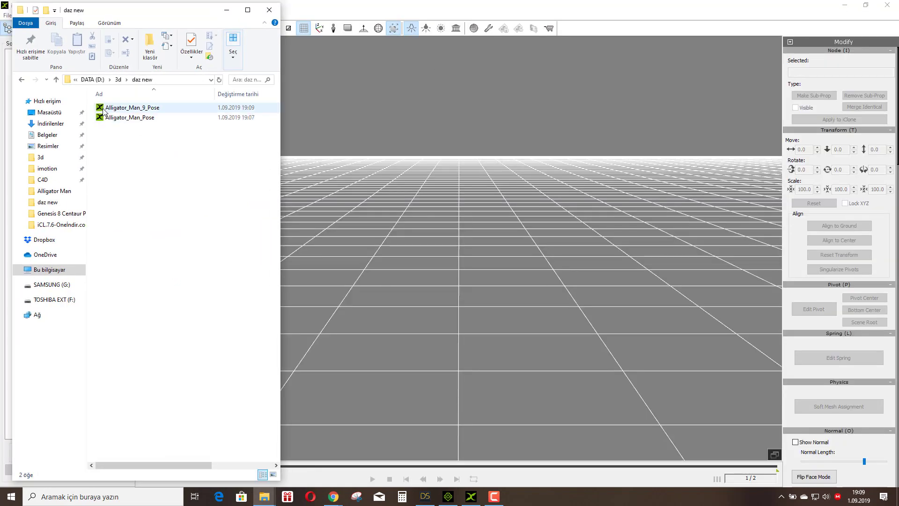
Step: Import the Alligator_Man_Pose FBX file into 3DXchange with Import Animation enabled
drag(112, 118, 443, 255)
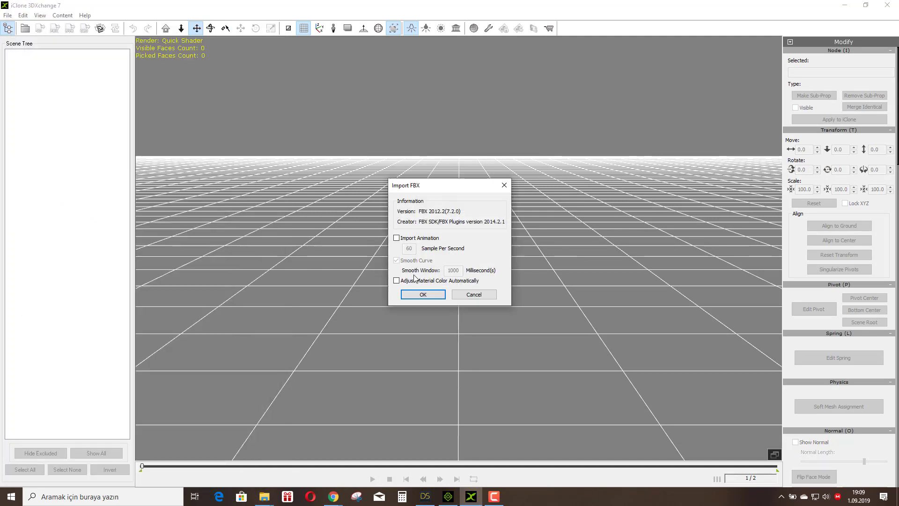
click(397, 237)
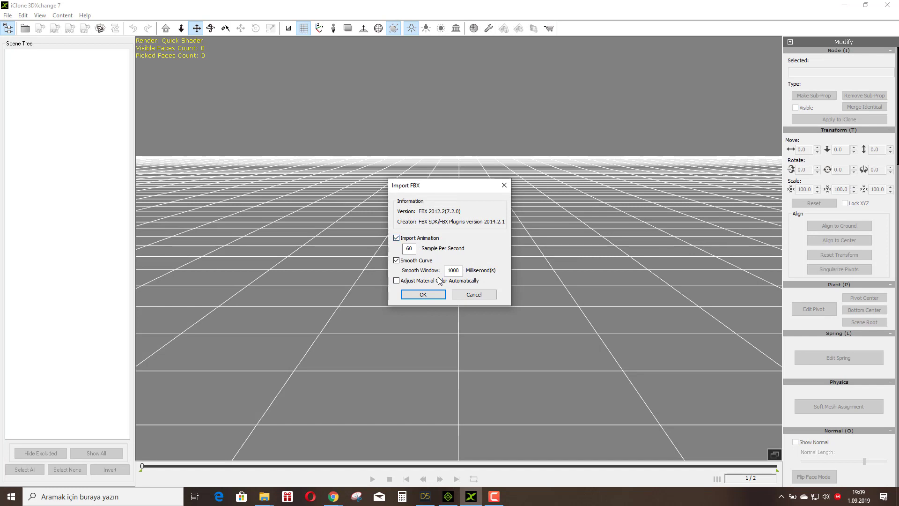
click(423, 295)
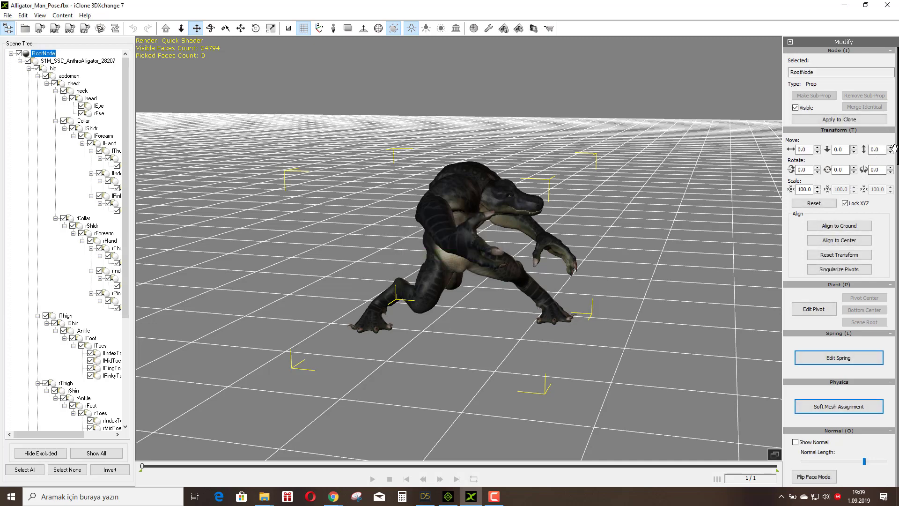
Step: Start the non-standard character conversion and load the Alligator_Man characterization profile from the DAZ New package's Alligator Man folder
drag(898, 157, 893, 313)
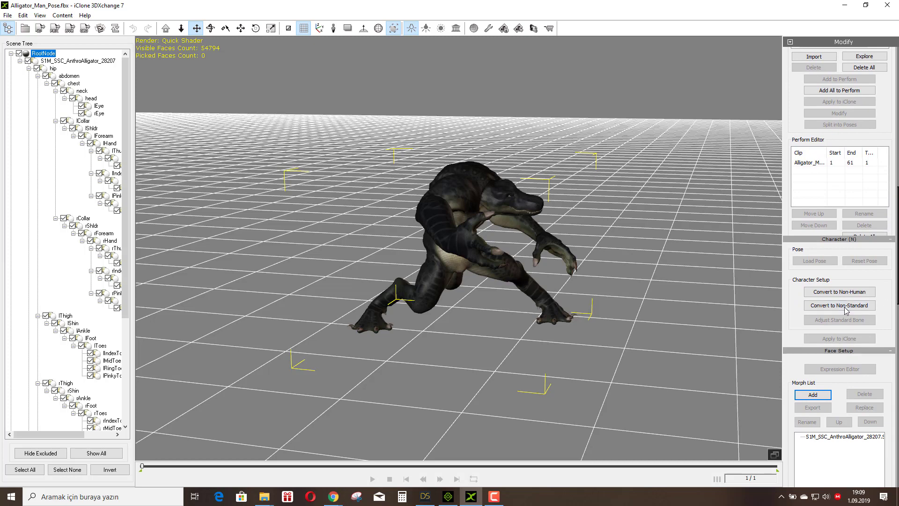
click(828, 305)
click(879, 46)
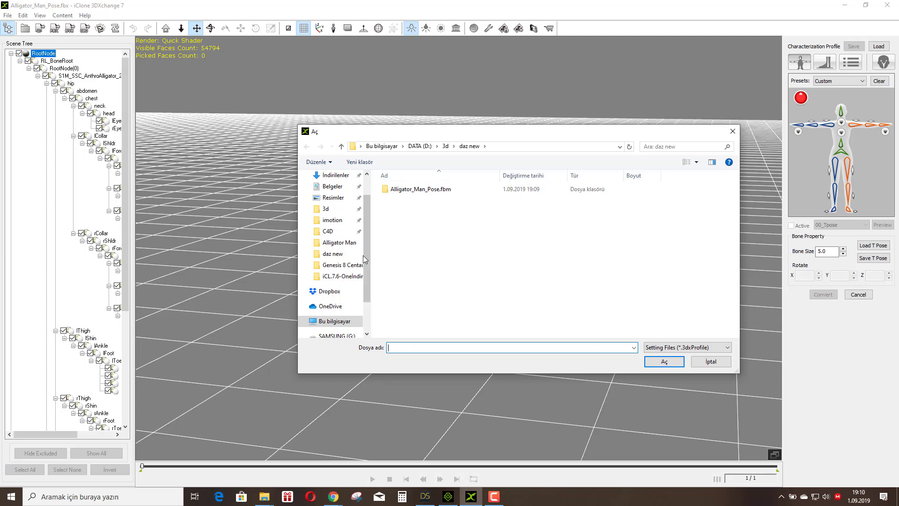
scroll(332, 259, up, 1)
click(332, 251)
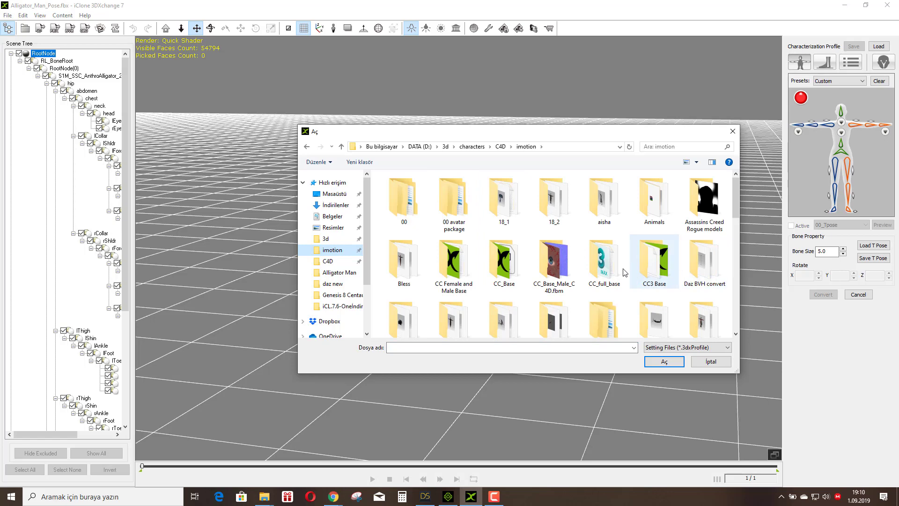
scroll(476, 312, down, 1)
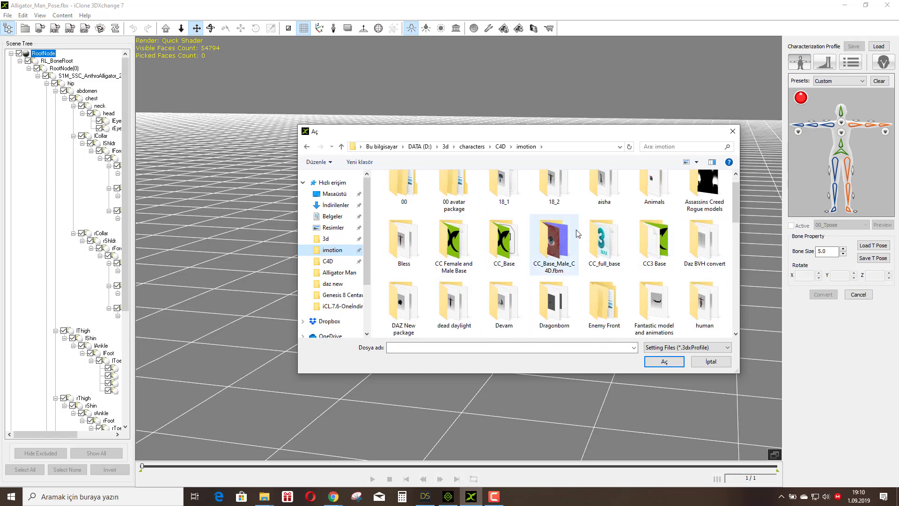
double_click(408, 307)
double_click(504, 201)
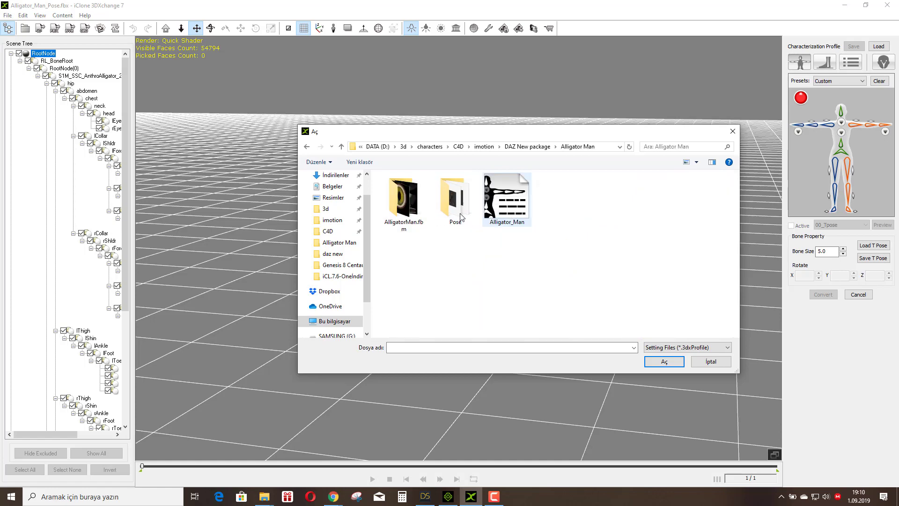
double_click(505, 203)
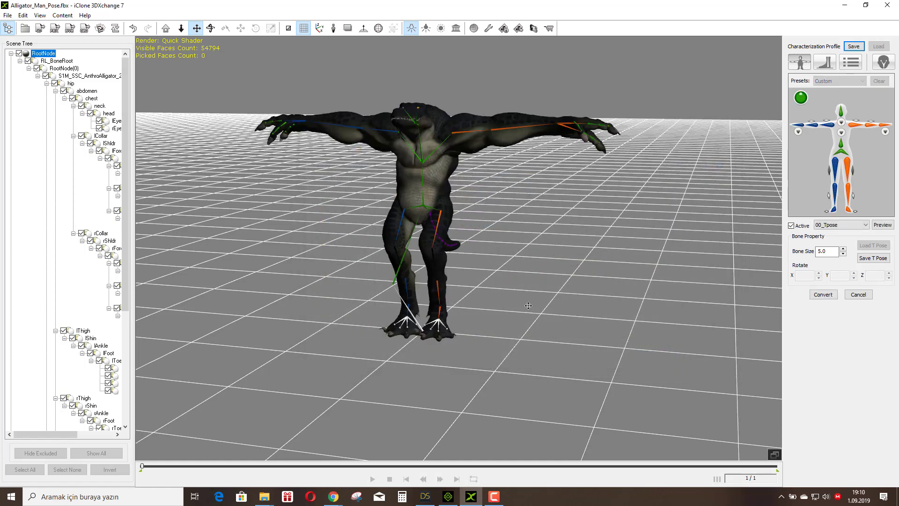
Step: Review the hip and feet offset settings, and convert the alligator to a non-standard character
click(851, 64)
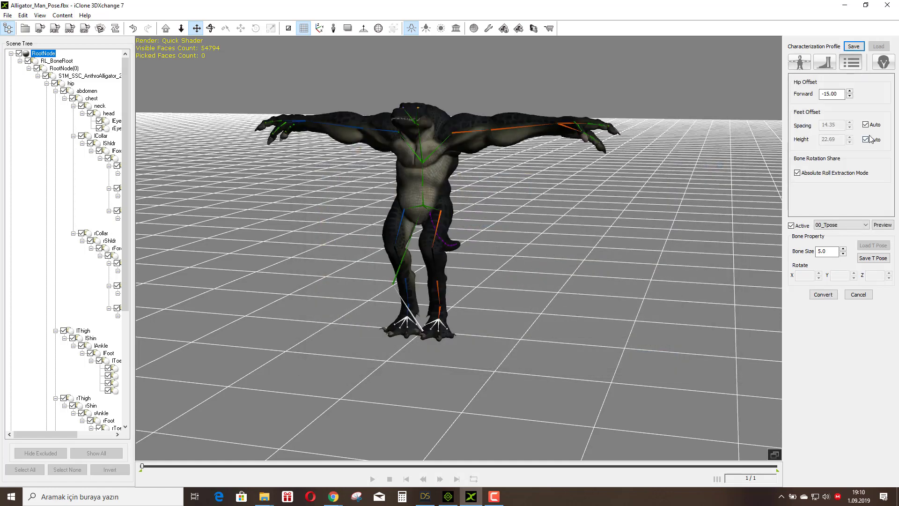
click(799, 63)
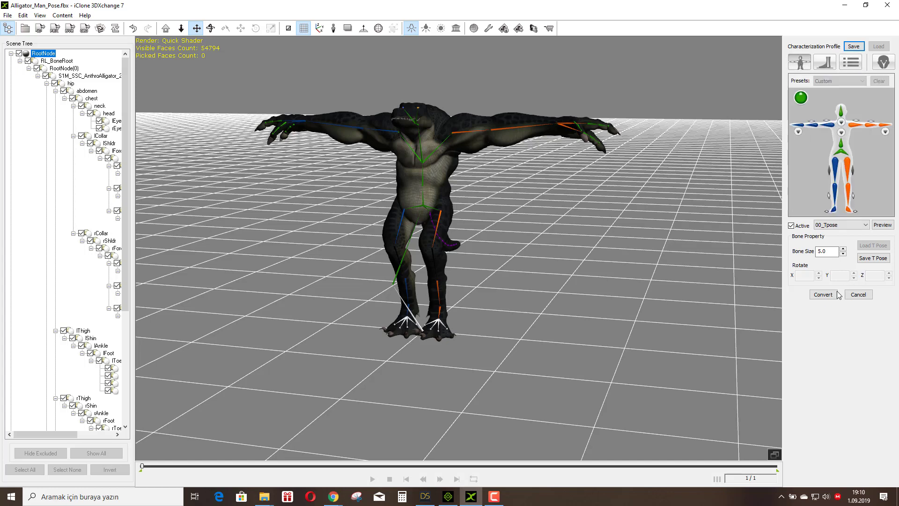
click(823, 294)
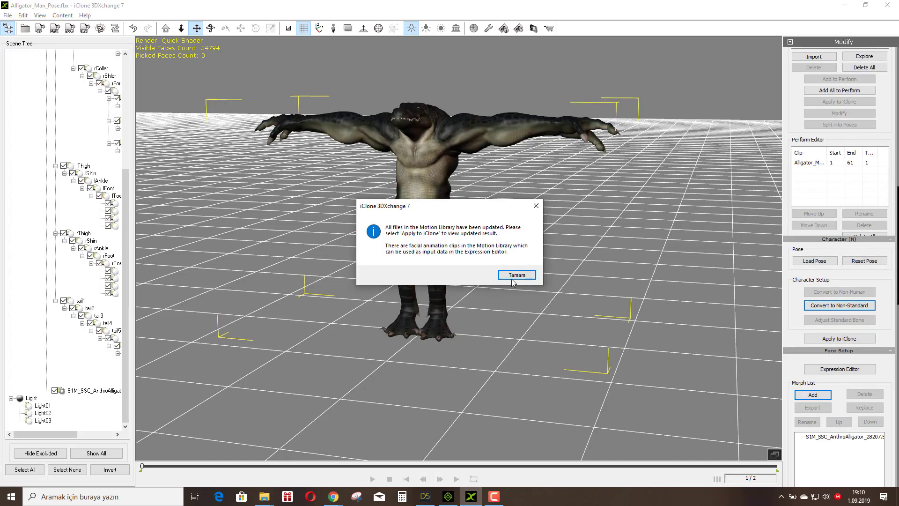
click(516, 274)
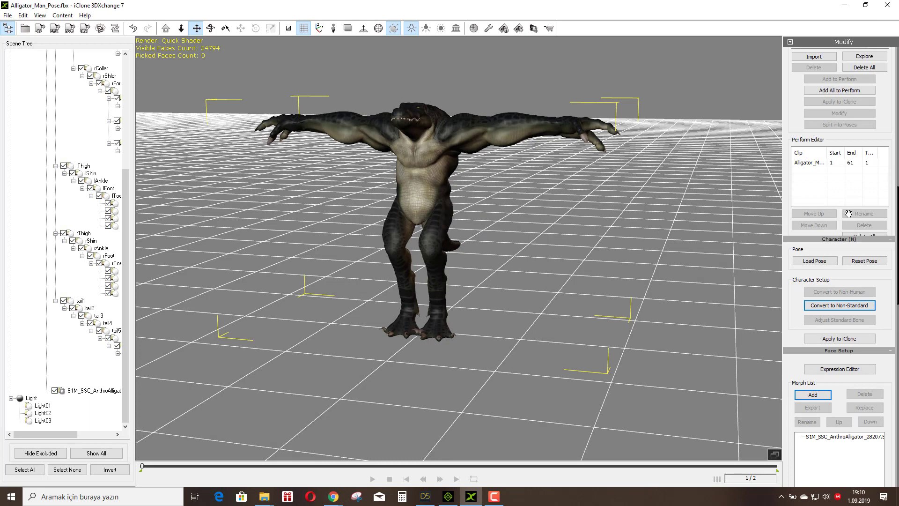
Step: Preview the Alligator_Man_Pose motion clip on the converted character and inspect the pose
mouse_move(896, 233)
mouse_down()
mouse_move(895, 193)
mouse_move(896, 215)
mouse_up()
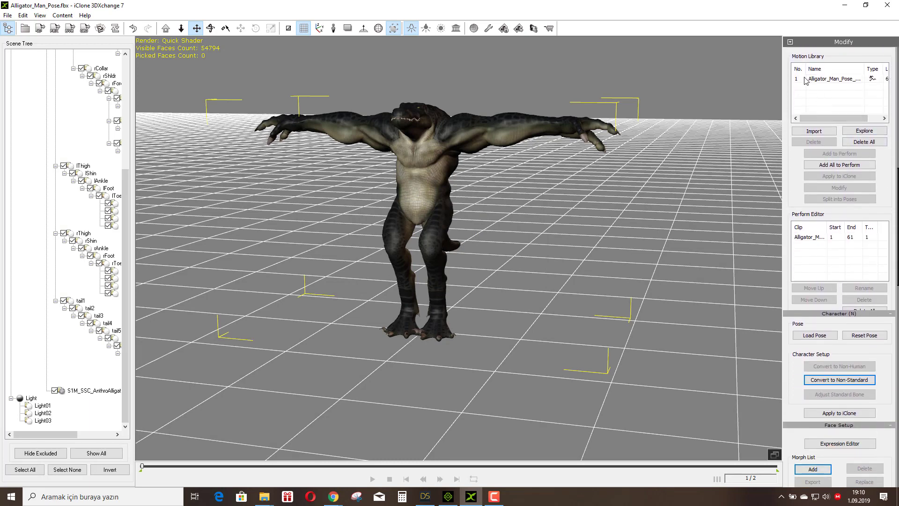
click(872, 79)
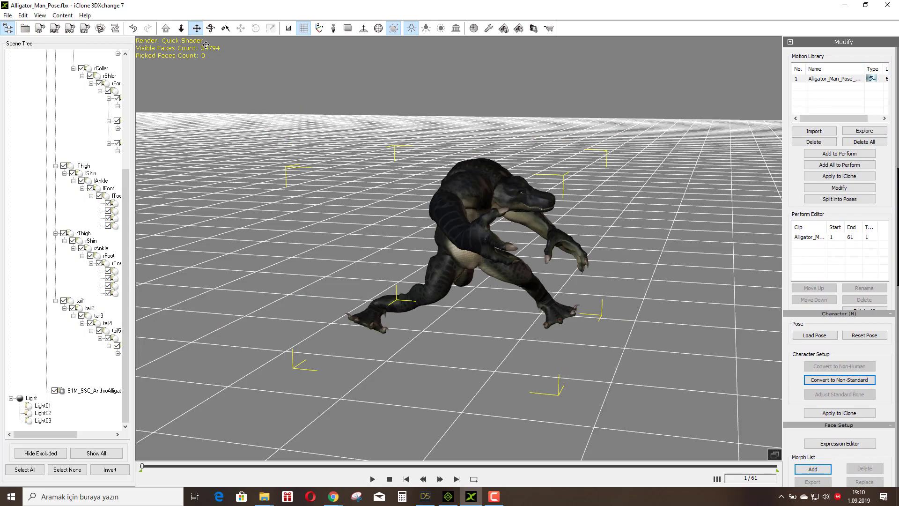
click(210, 28)
drag(579, 254, 597, 284)
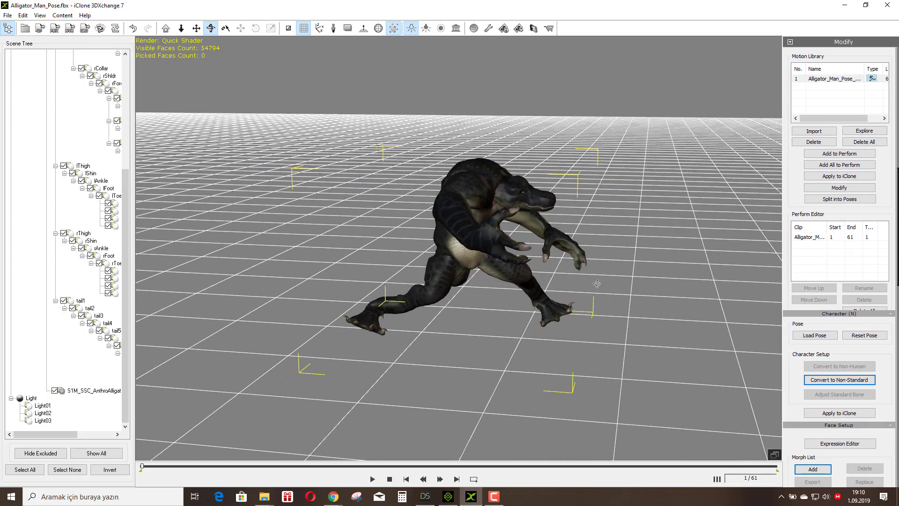
Step: Delete all clips from the motion library and bring up the daz new folder
click(871, 142)
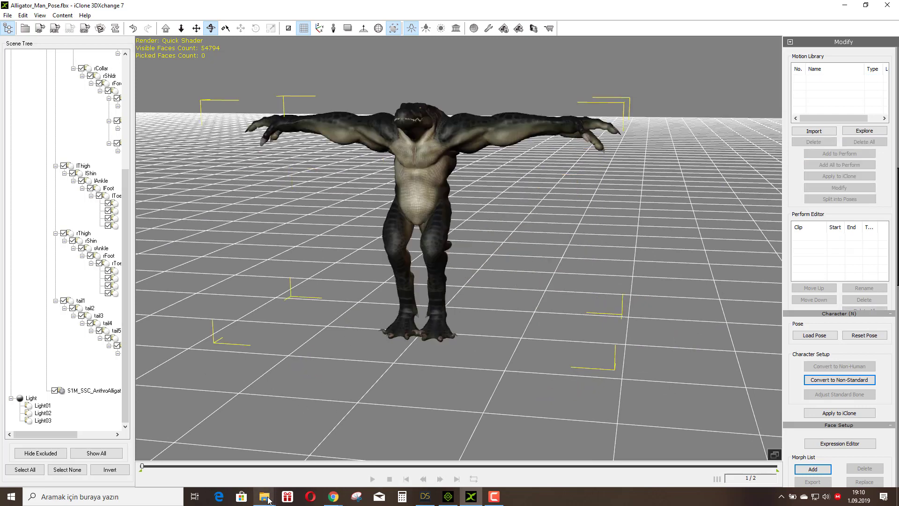
click(216, 470)
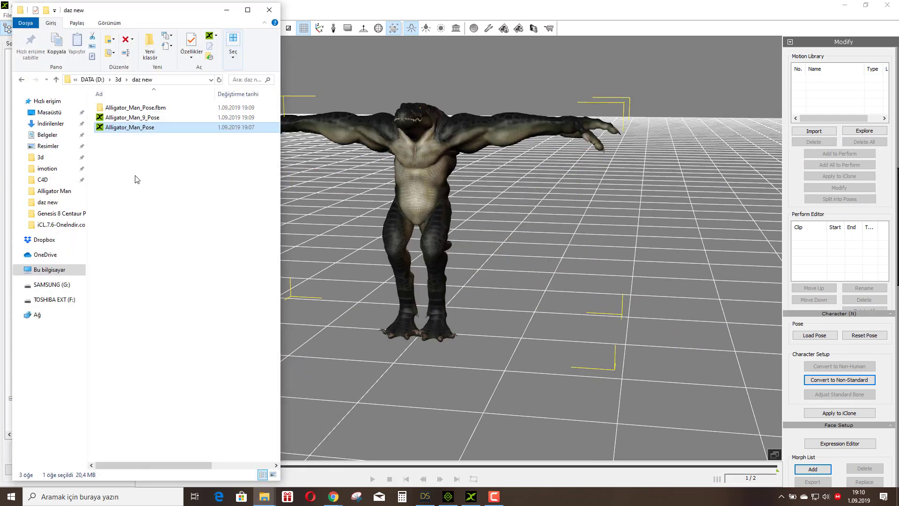
Step: Import Alligator_Man_9_Pose into the motion library using the current character profile, and split the clip into poses
drag(108, 118, 799, 89)
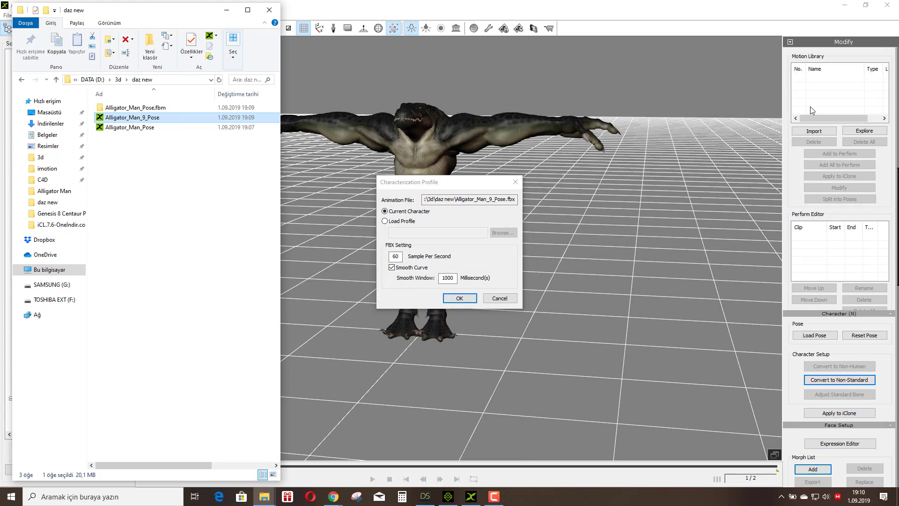
click(474, 299)
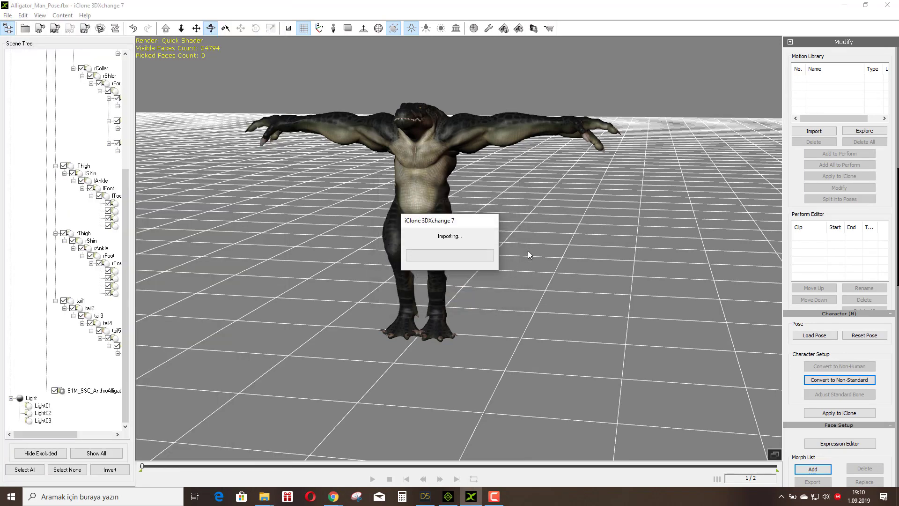
click(801, 80)
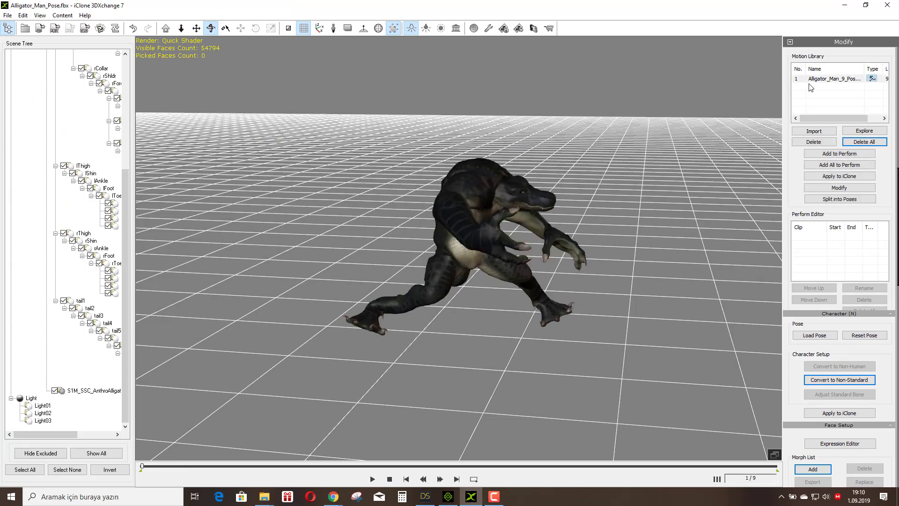
click(830, 201)
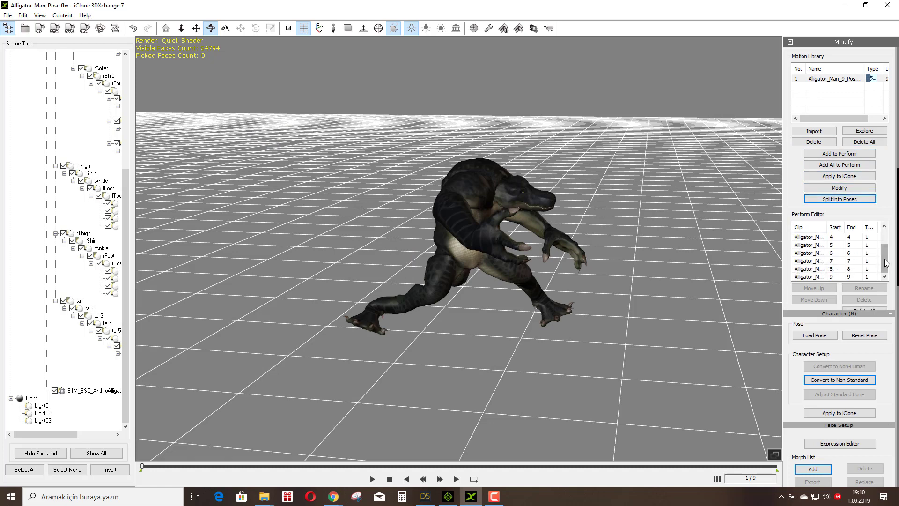
scroll(843, 253, up, 3)
scroll(884, 248, down, 1)
Step: Step through the imported clip frame by frame to inspect each of the nine alligator poses
click(439, 479)
click(440, 479)
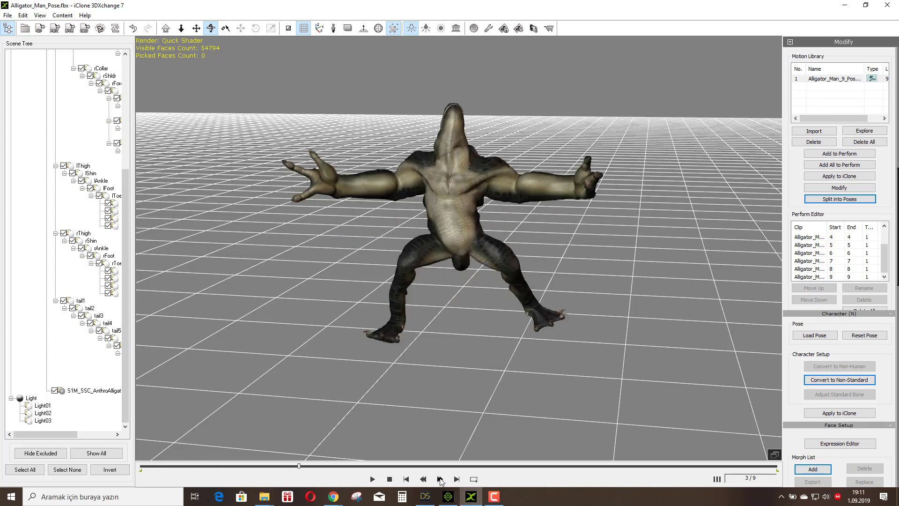
click(440, 479)
click(440, 479)
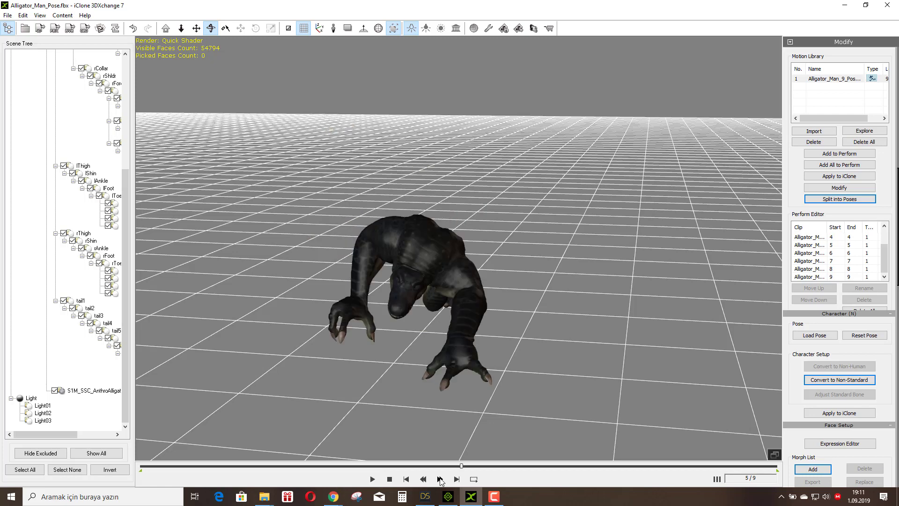
click(440, 479)
click(440, 479)
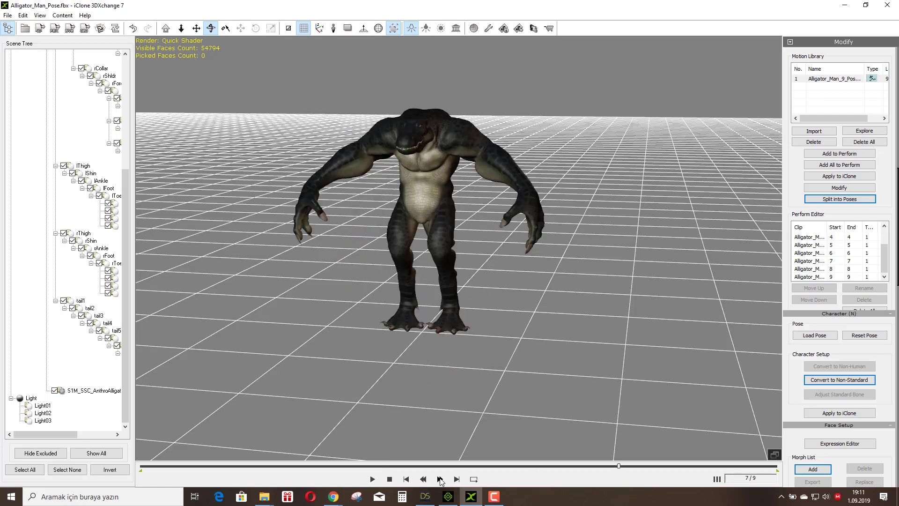
click(440, 479)
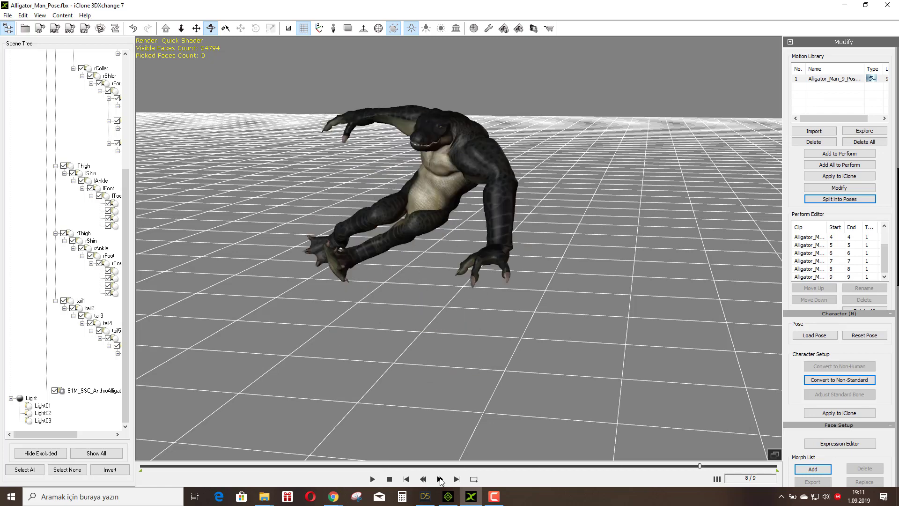
click(440, 479)
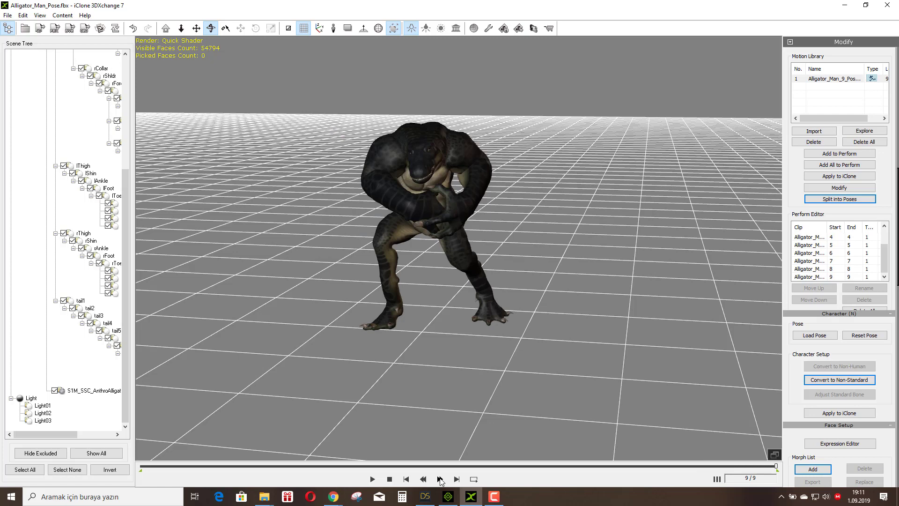
click(439, 479)
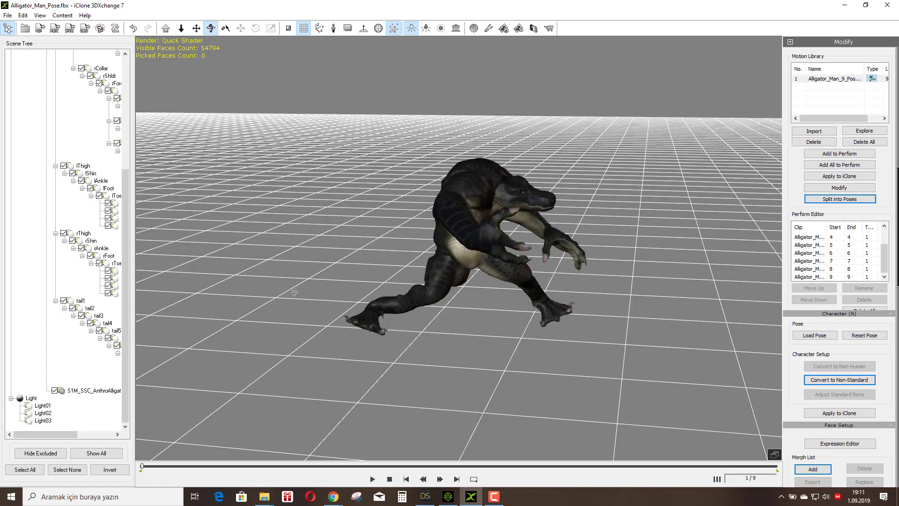
Step: Export the split poses to iClone 7 as rlMotion files in D:\3d\characters\C4D\imotion, leaving out the geometry
click(40, 30)
click(383, 135)
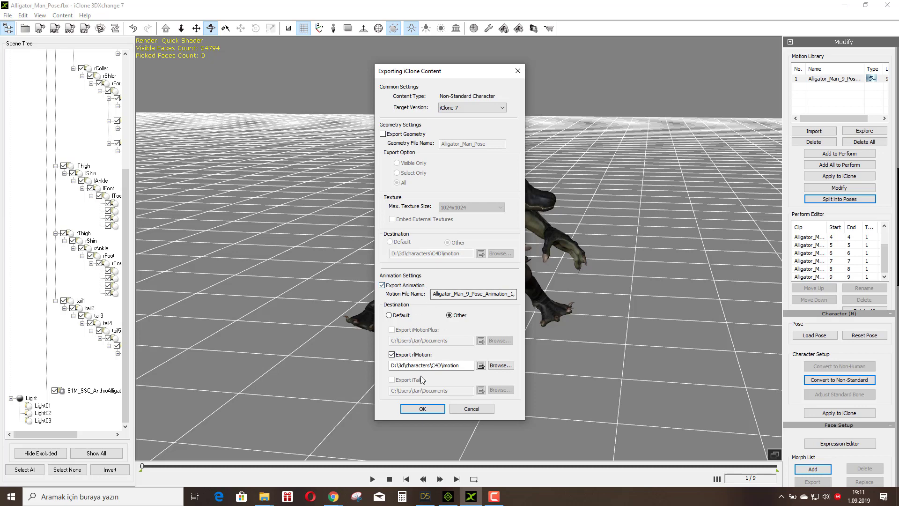
click(422, 409)
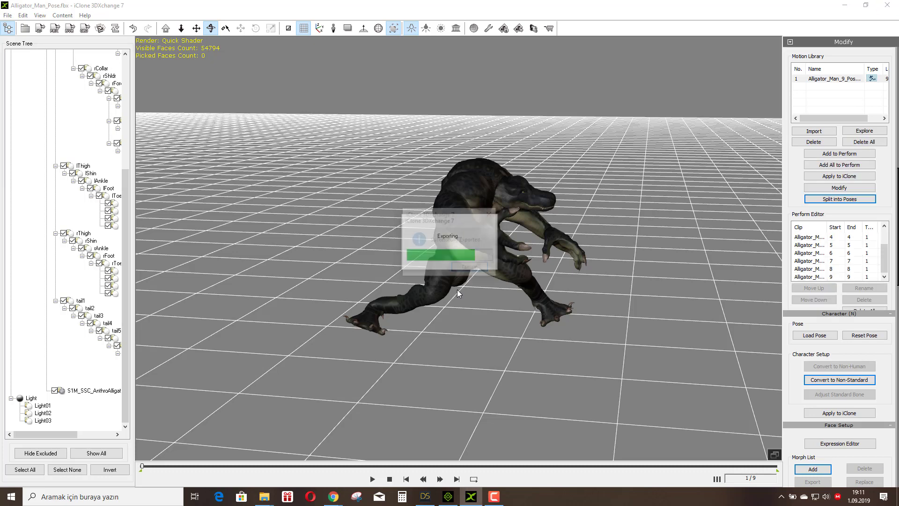
click(476, 268)
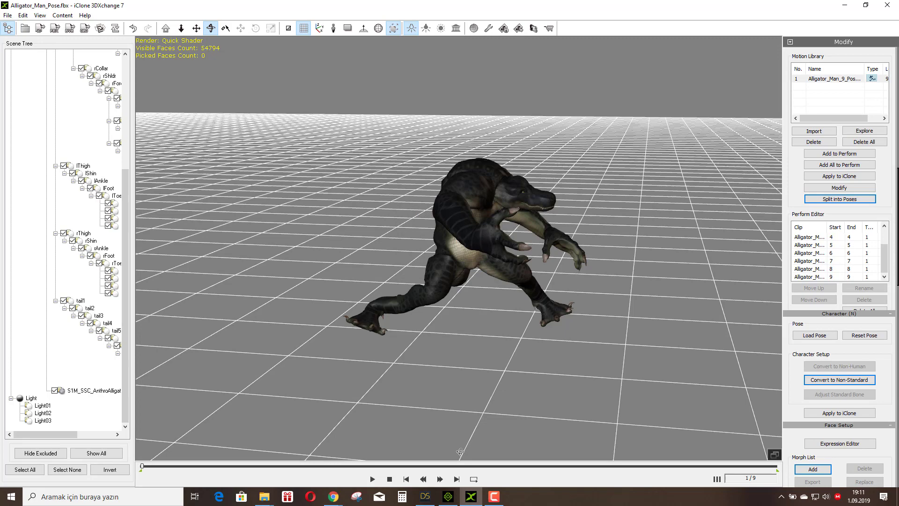
Step: Switch to iClone 7 and apply Alligator_Man_9_Pose_Animation_1 from the imotion folder to the AlligatorMan2 avatar
click(448, 496)
mouse_move(259, 500)
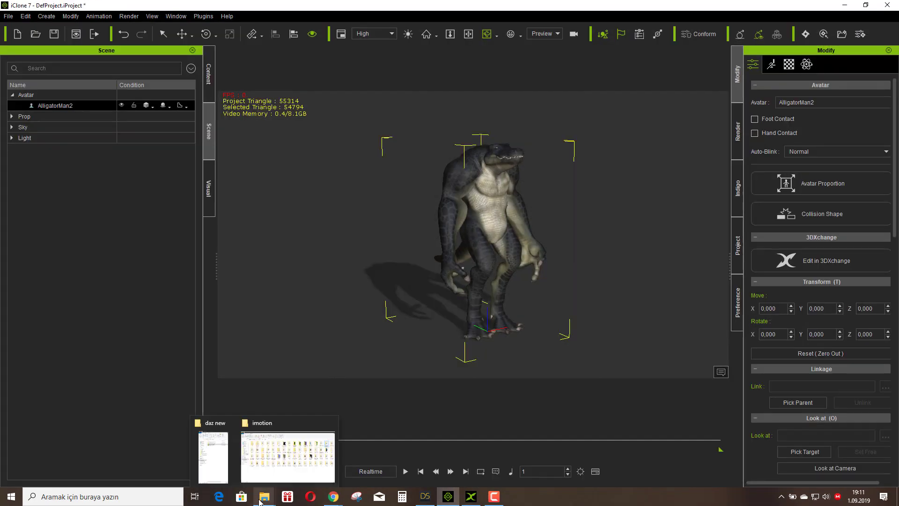
click(287, 456)
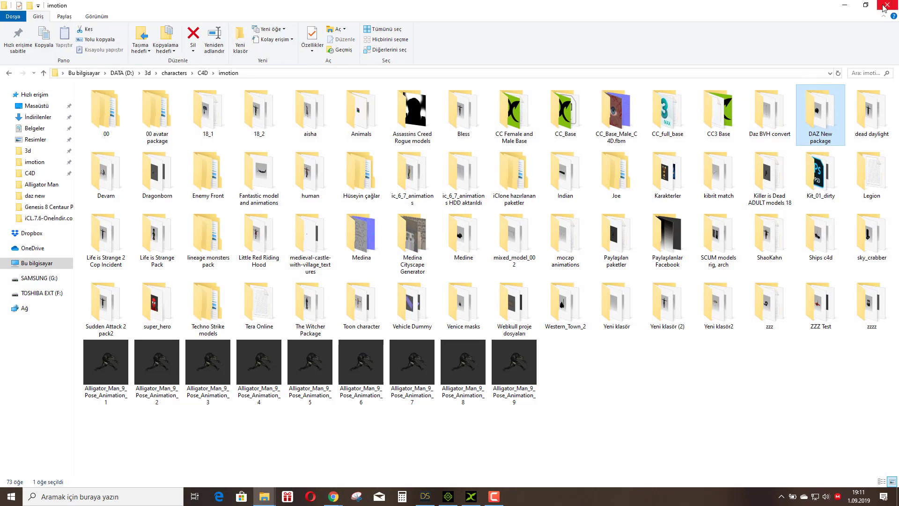
click(865, 5)
scroll(207, 296, down, 10)
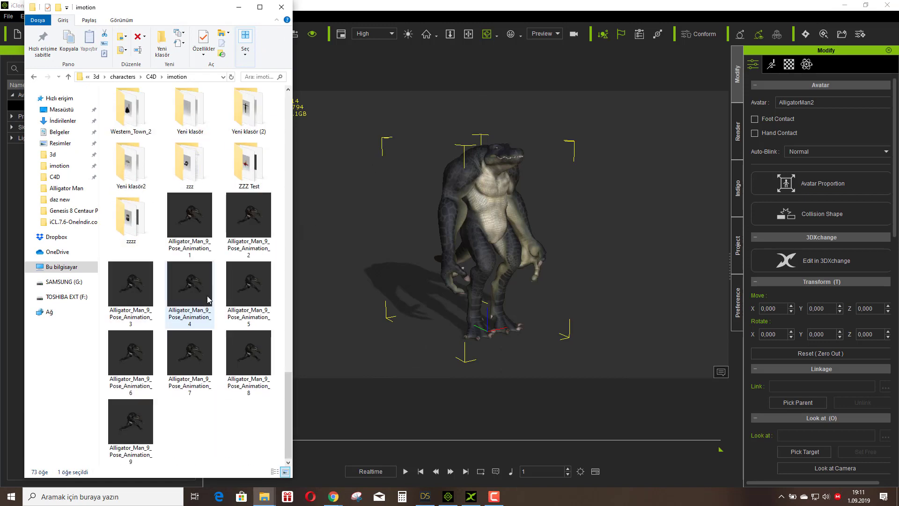
drag(189, 215, 487, 211)
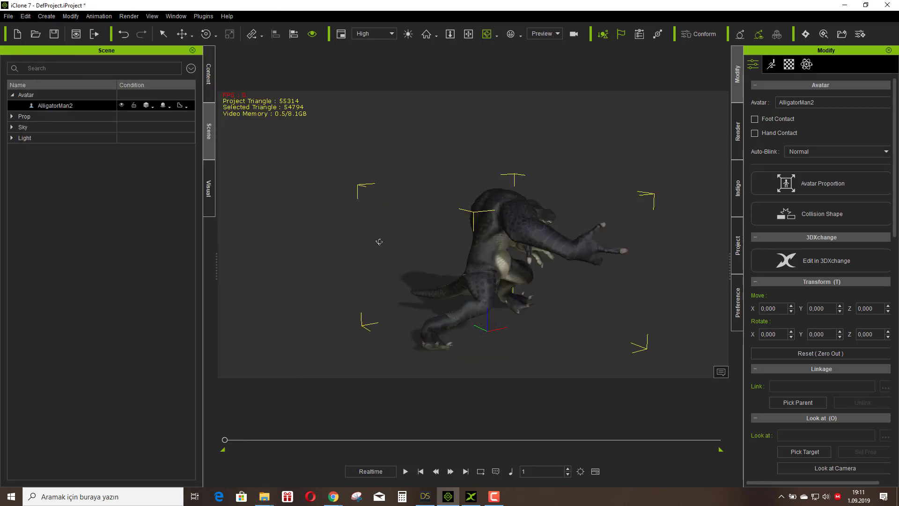
Step: Edit the avatar's motion layer in IK mode and rotate the right foot slightly
click(426, 34)
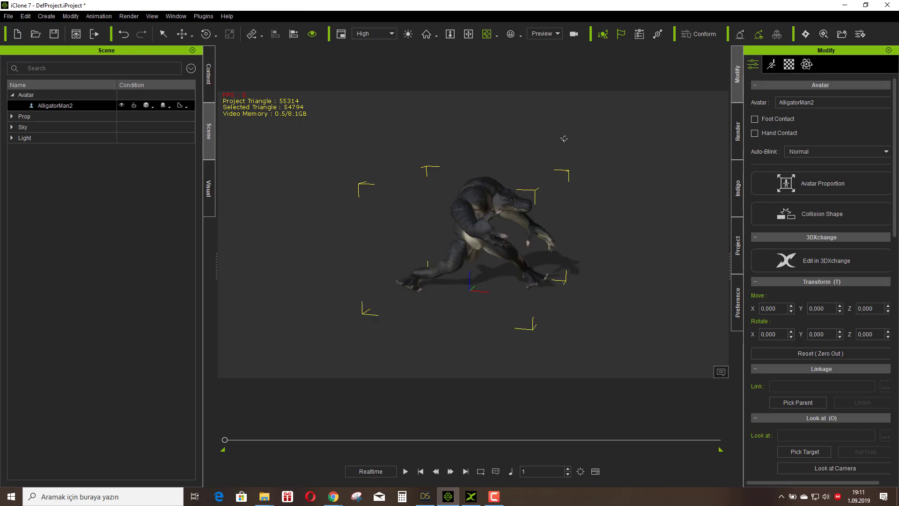
right_drag(585, 188, 480, 274)
scroll(480, 275, up, 5)
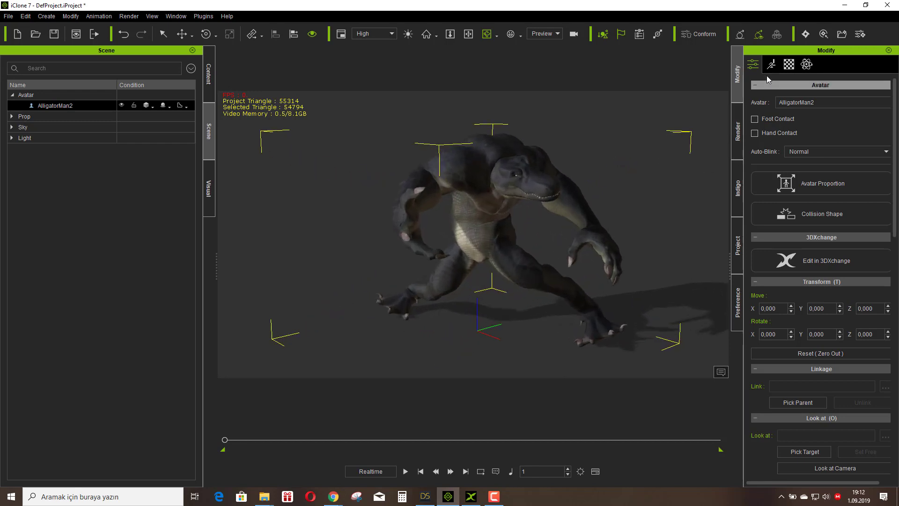
click(771, 64)
click(815, 172)
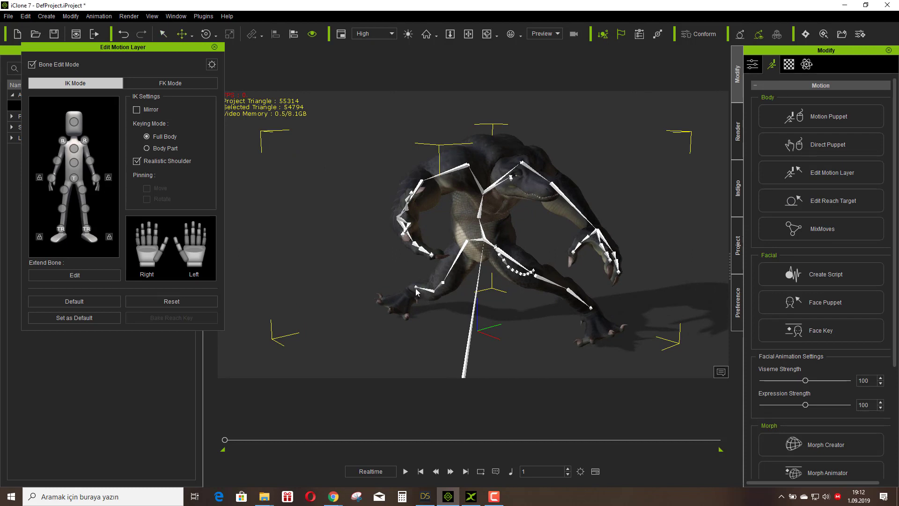
click(416, 289)
click(206, 33)
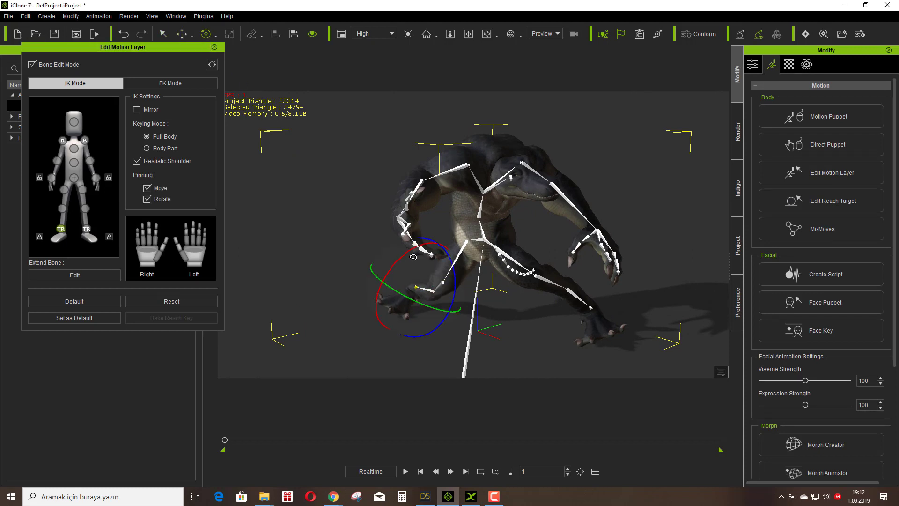
drag(460, 283, 453, 275)
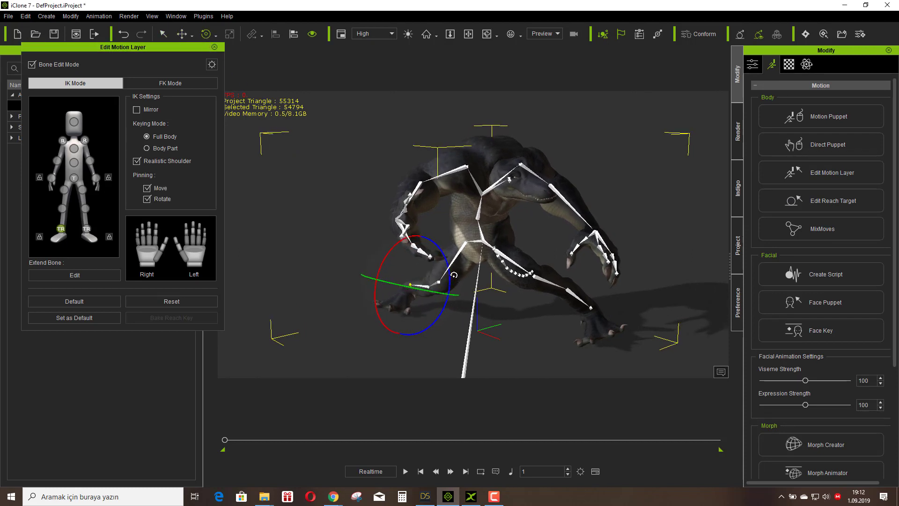
Step: Rotate the left foot slightly and turn the head of the alligator, and deselect the bone
click(592, 307)
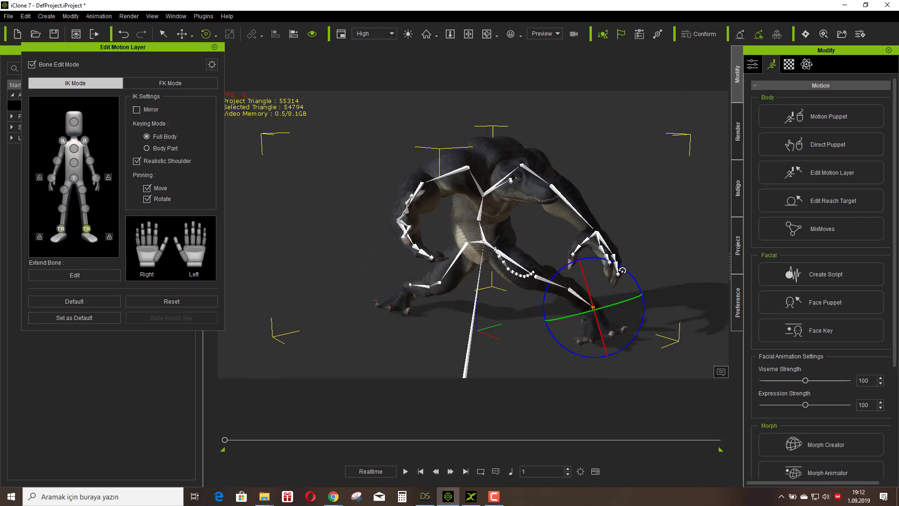
drag(622, 272, 622, 273)
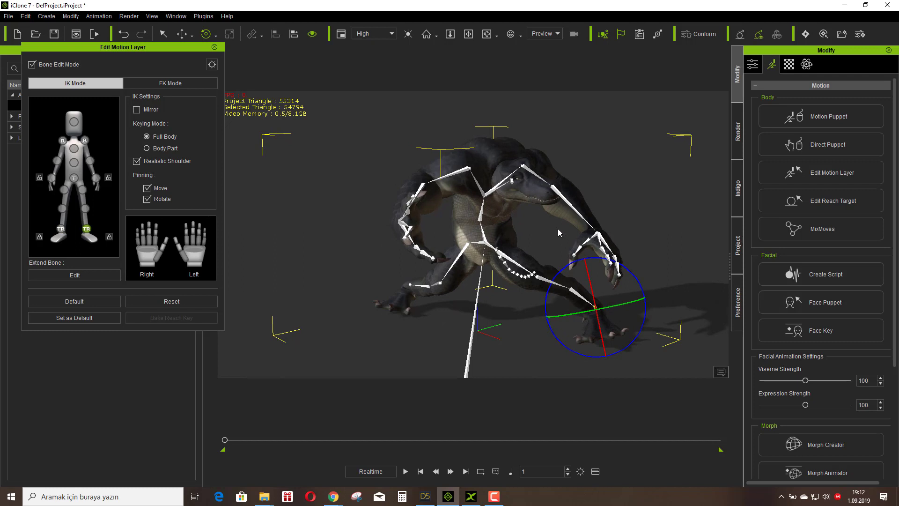
click(513, 186)
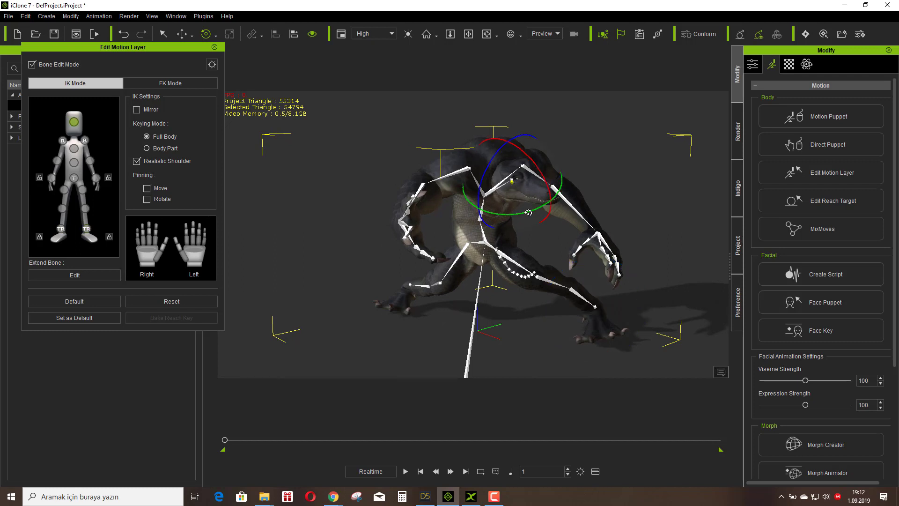
drag(528, 213, 501, 202)
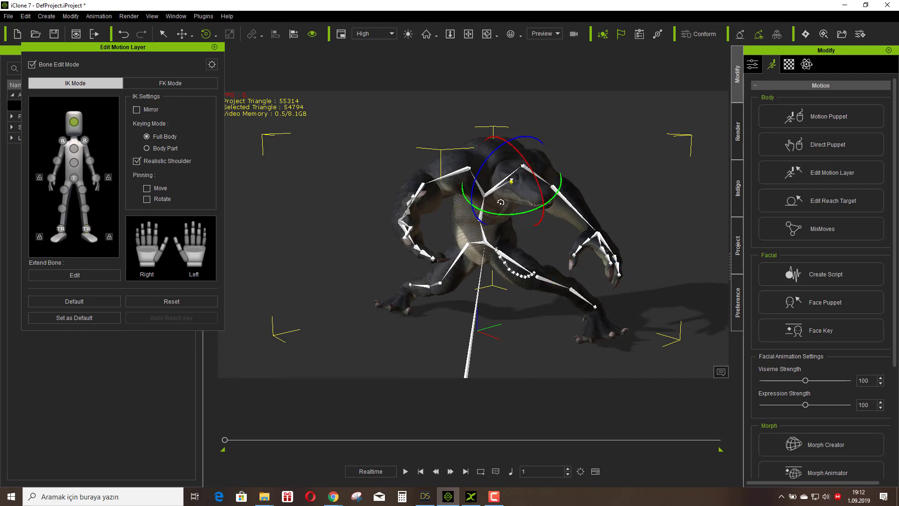
scroll(505, 187, up, 5)
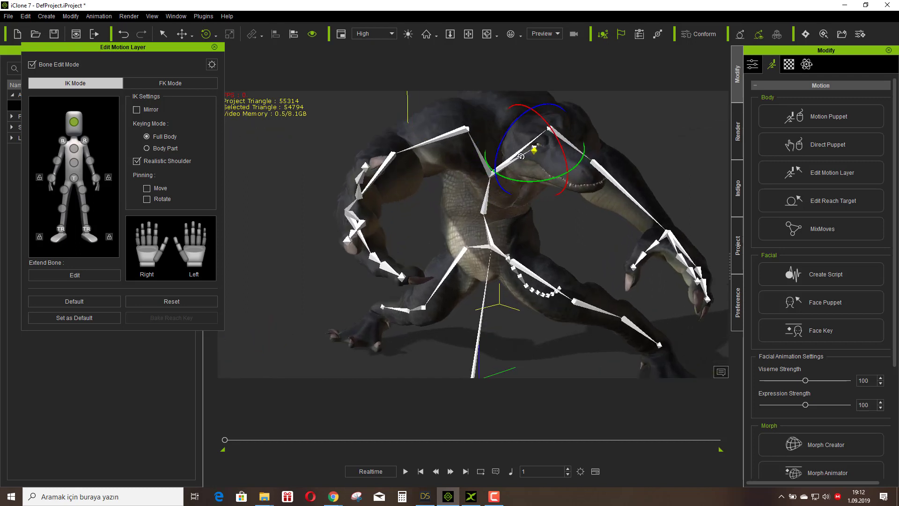
click(519, 175)
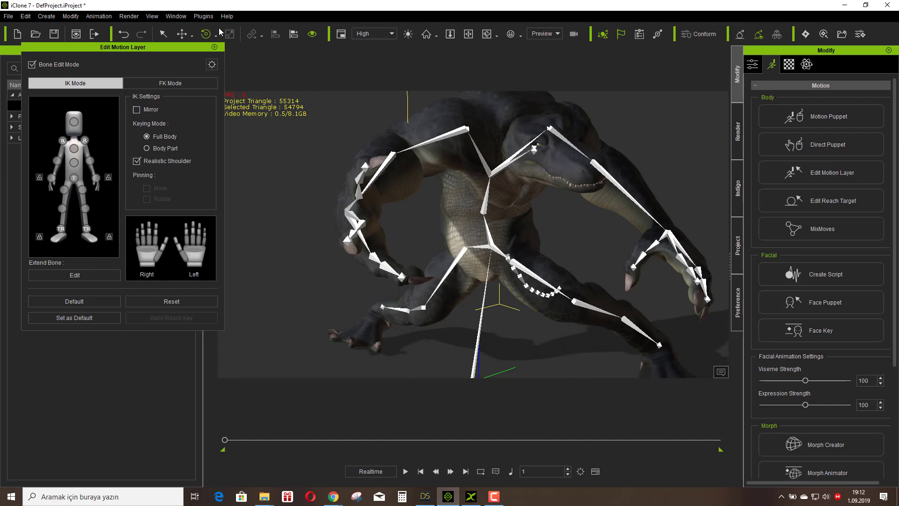
Step: Adjust the rotation of the upper chest bone slightly and close the motion layer editor
click(487, 34)
drag(435, 180, 473, 186)
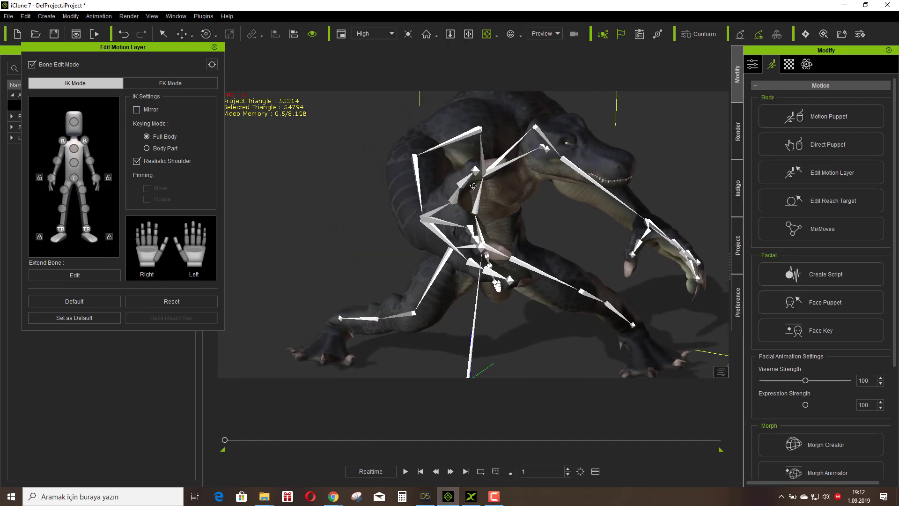
click(544, 149)
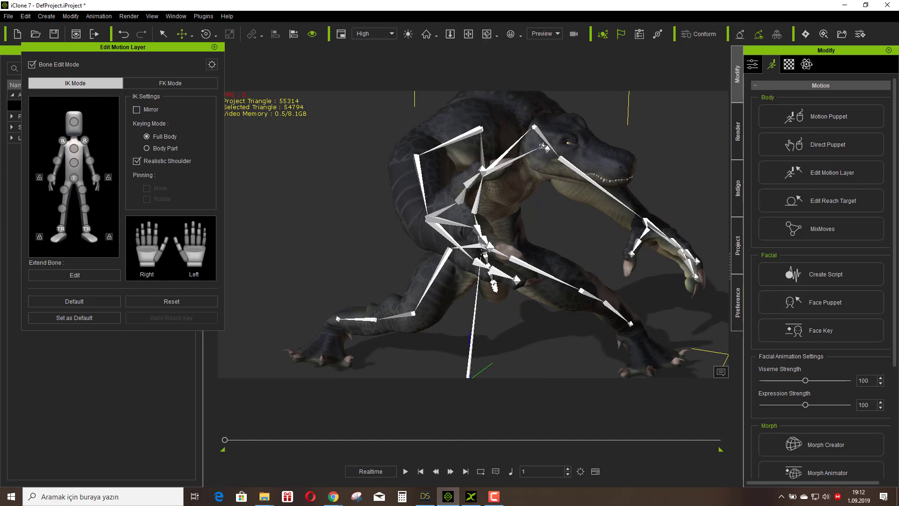
click(206, 34)
drag(501, 150, 487, 173)
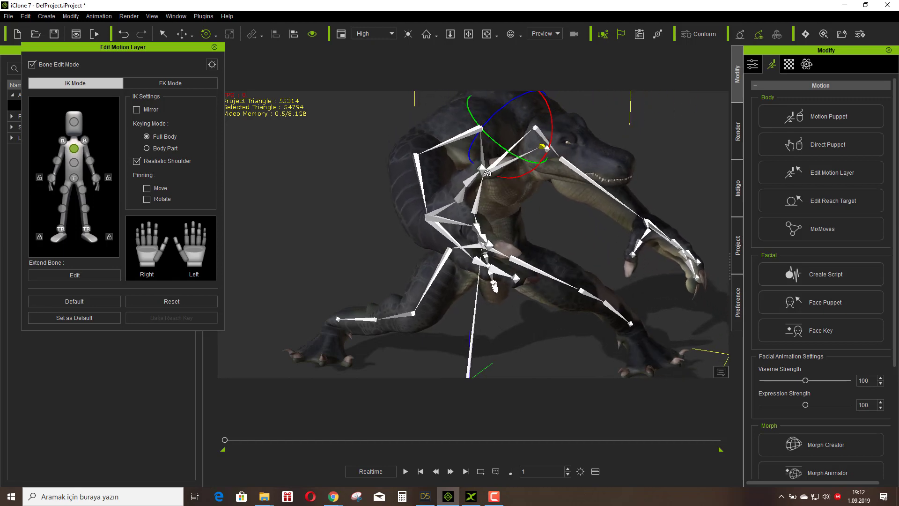
click(214, 47)
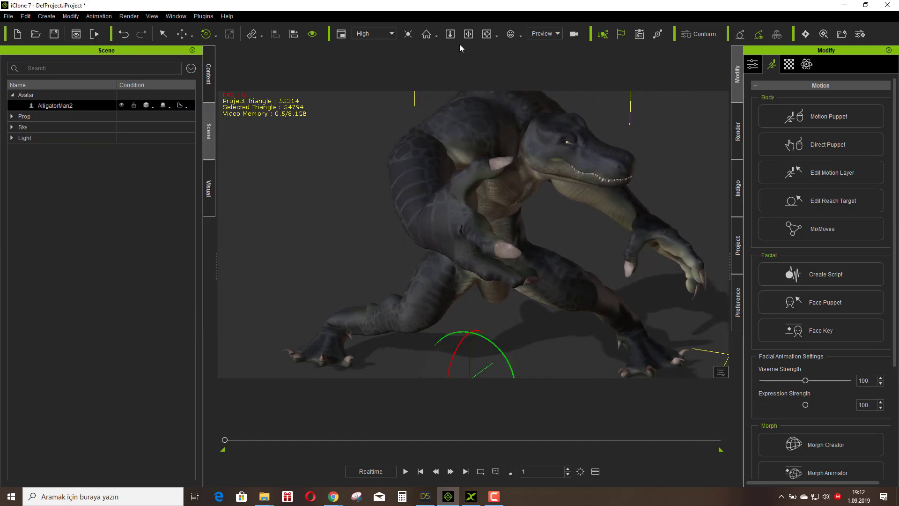
Step: Open the alligator's mouth with Face Key by setting Mouth Open to 100 and Turn Jaw Up/Down to 18
click(427, 36)
scroll(558, 221, up, 5)
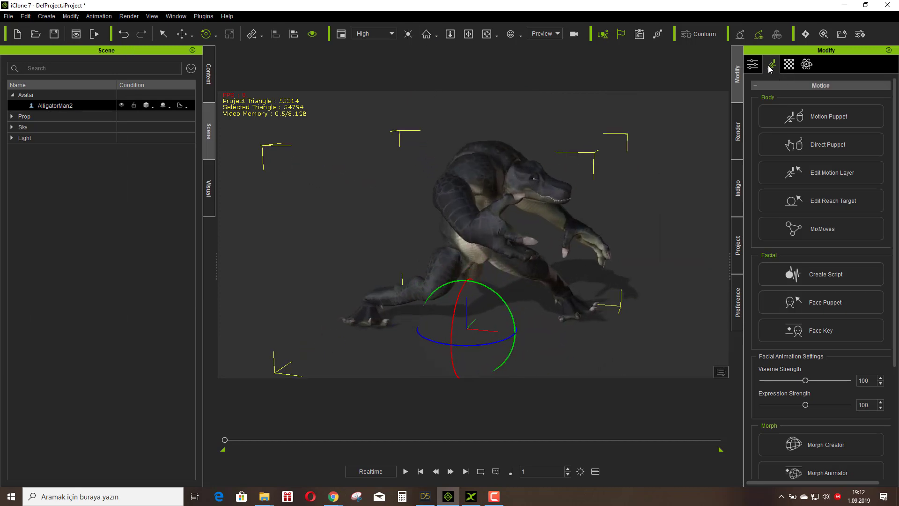
click(809, 335)
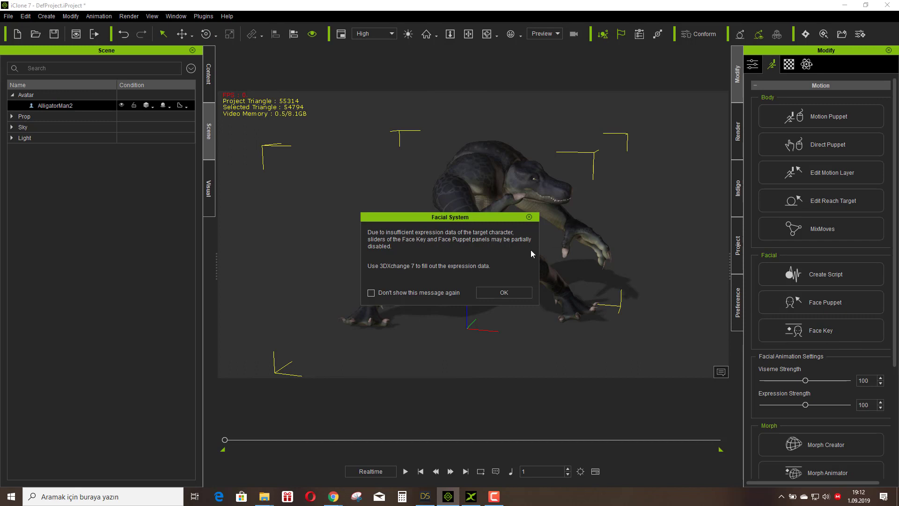
click(514, 297)
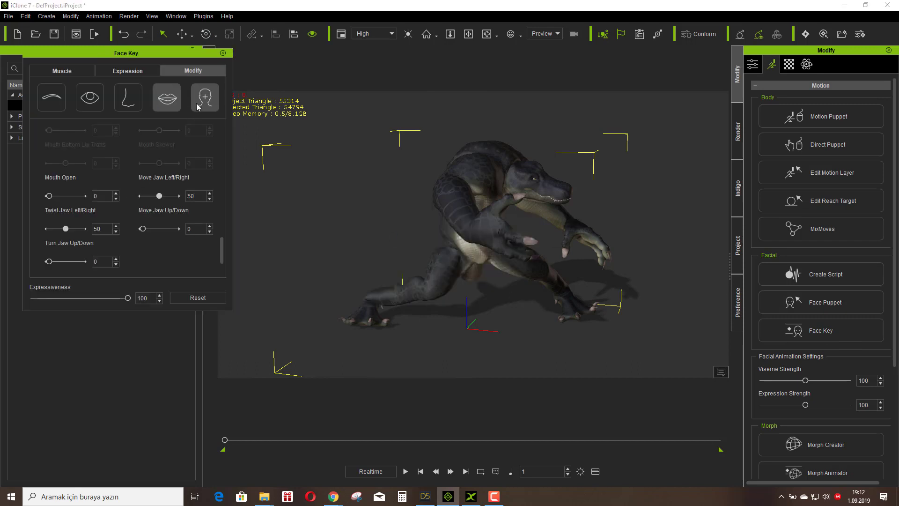
click(205, 99)
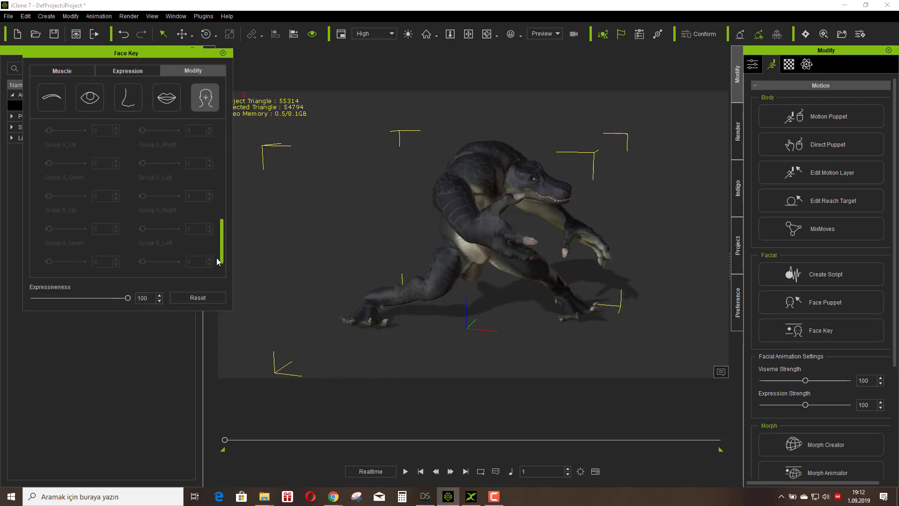
click(167, 97)
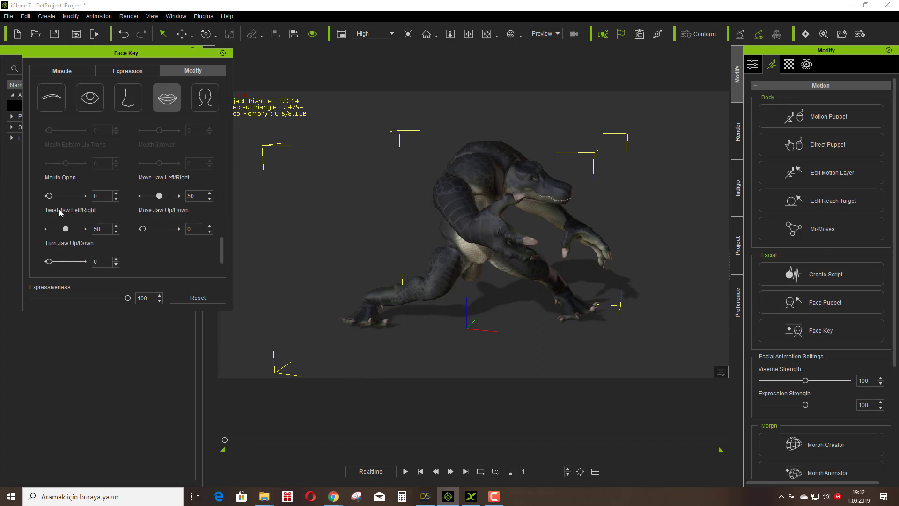
drag(49, 196, 86, 203)
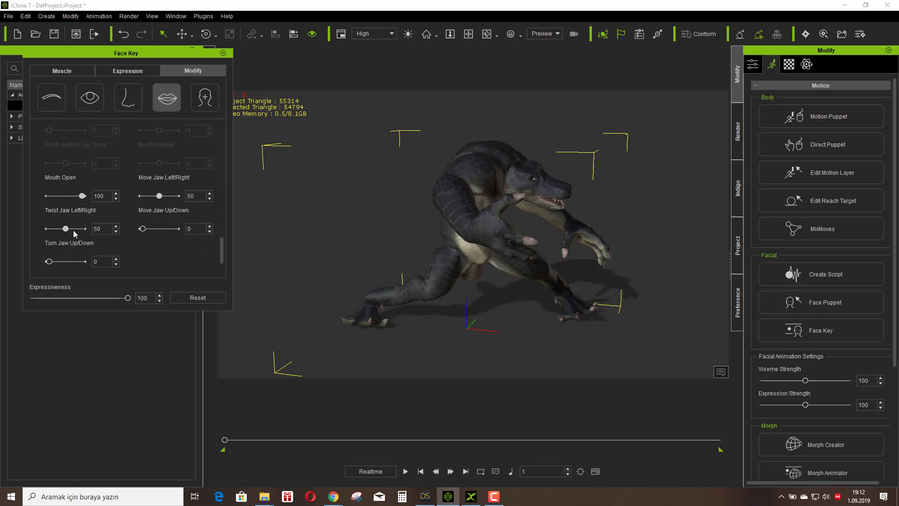
drag(50, 261, 57, 264)
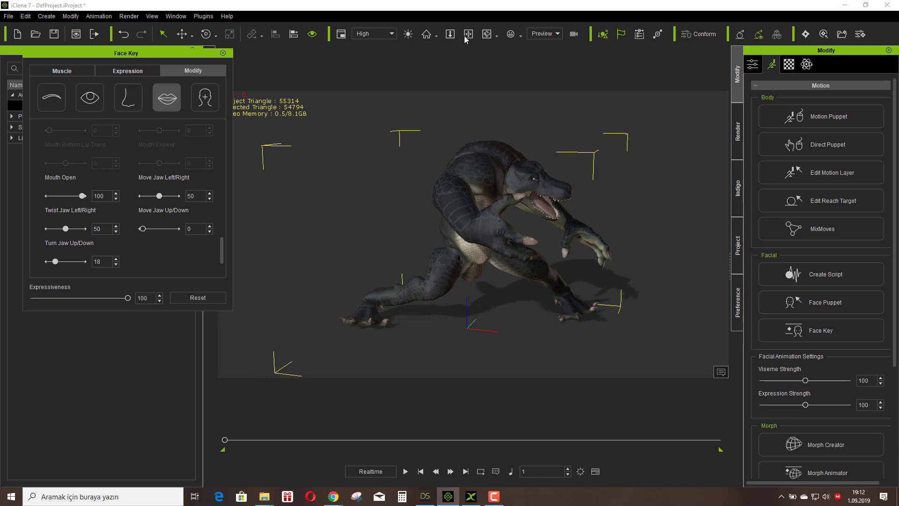
click(487, 34)
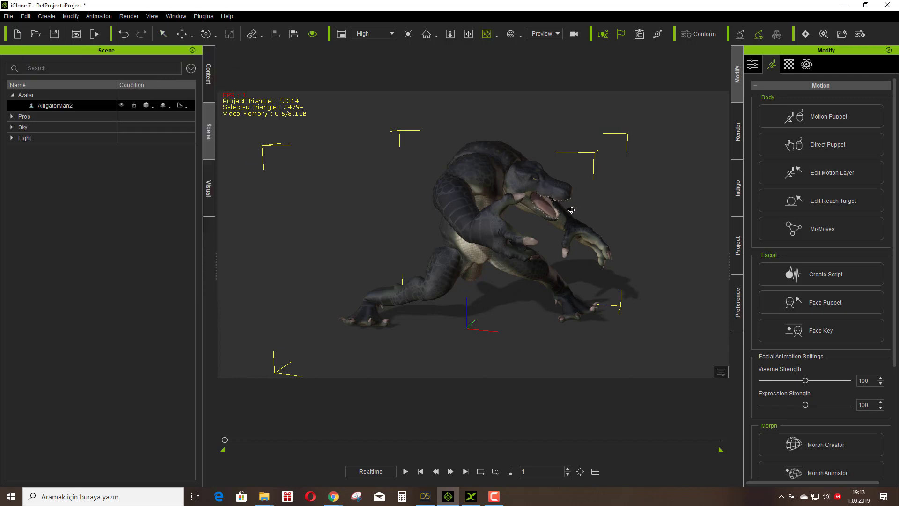
right_drag(572, 210, 475, 212)
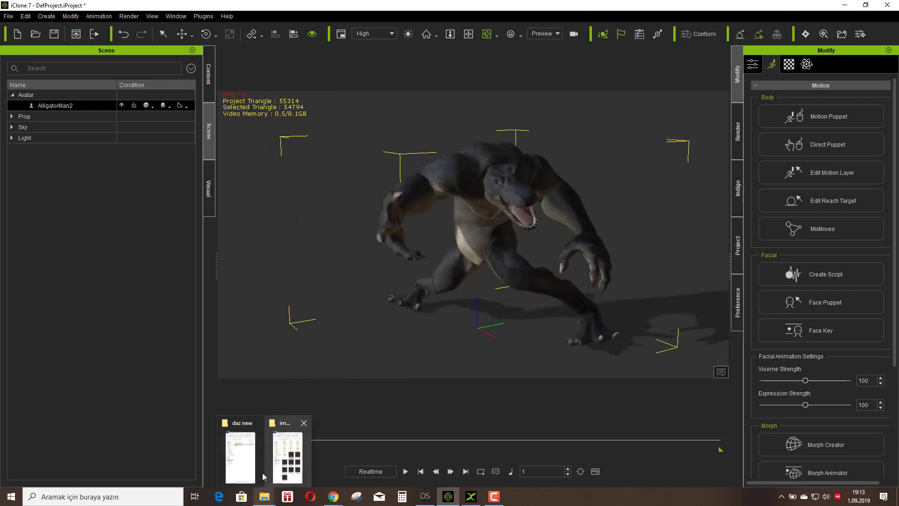
Step: Apply the motion file with the outstretched-arm leaning pose from the imotion folder to the AlligatorMan2 avatar and view it from the front
click(288, 468)
drag(248, 218, 487, 194)
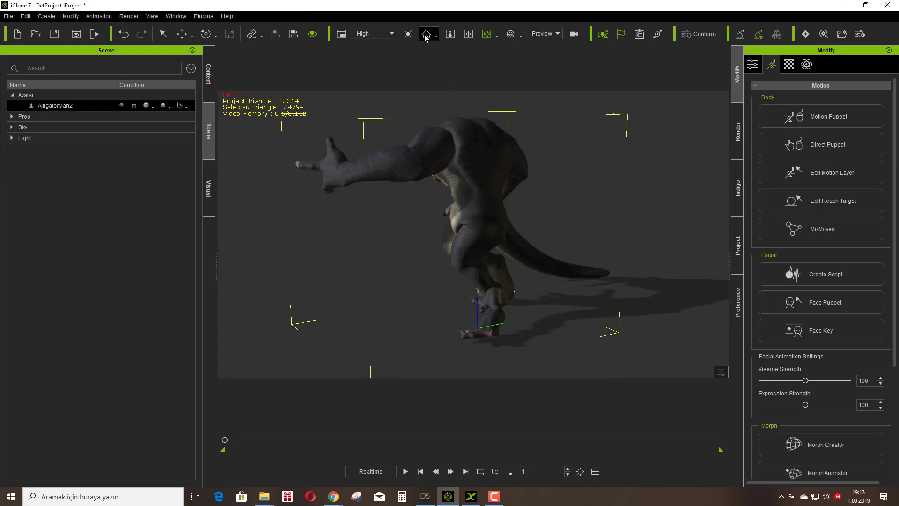
click(427, 36)
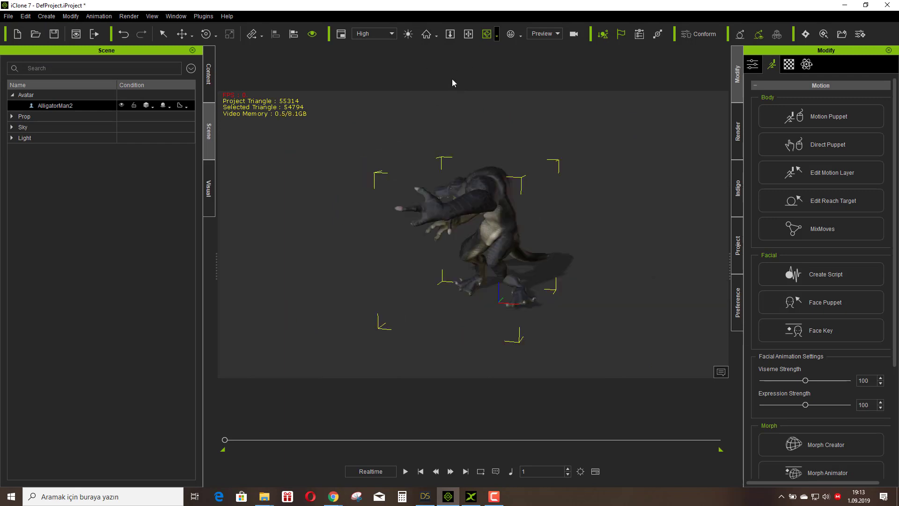
right_drag(452, 83, 593, 231)
scroll(597, 231, up, 5)
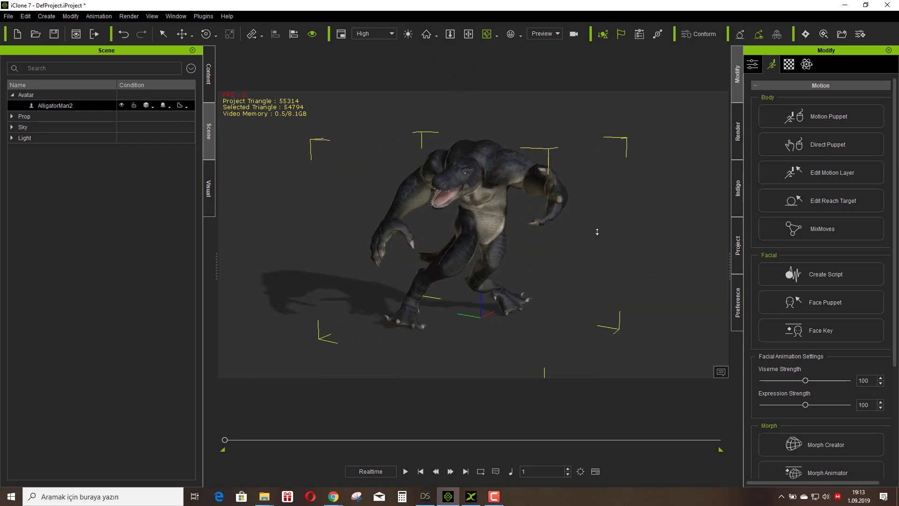
scroll(597, 232, up, 2)
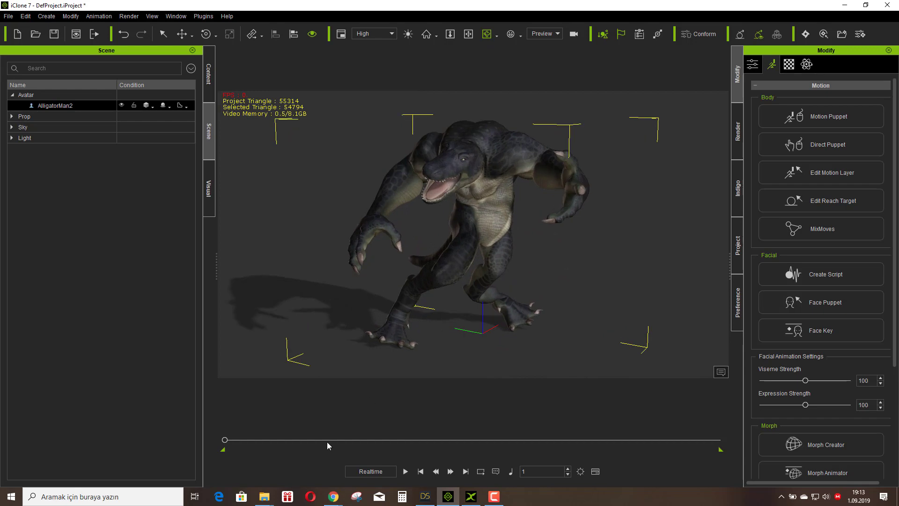
Step: Apply the motion file with the roaring, arms-spread pose from the imotion folder to the AlligatorMan2 avatar and view it from the front
mouse_move(265, 497)
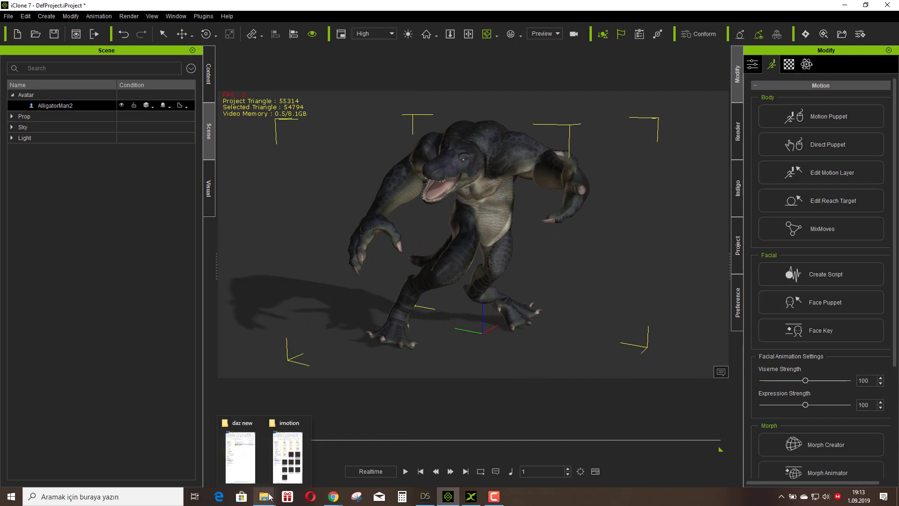
click(287, 463)
drag(136, 285, 480, 179)
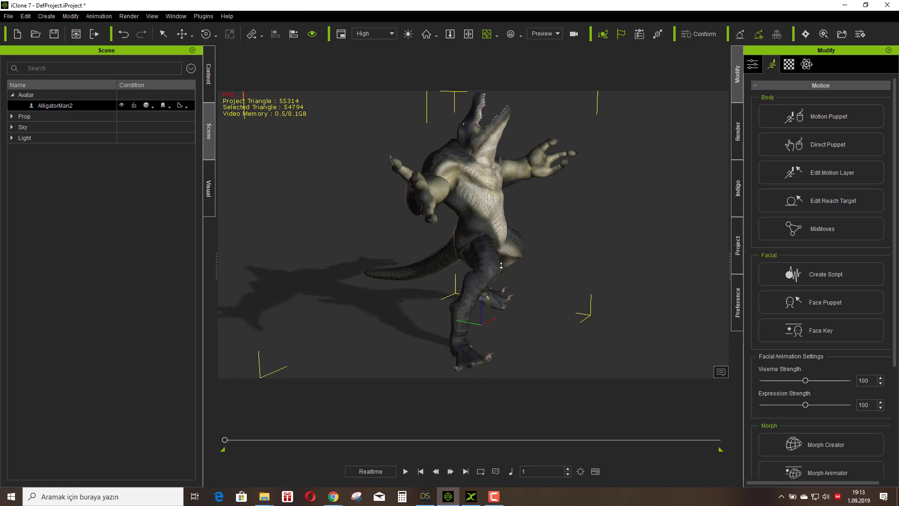
right_drag(558, 177, 492, 263)
right_drag(336, 260, 425, 164)
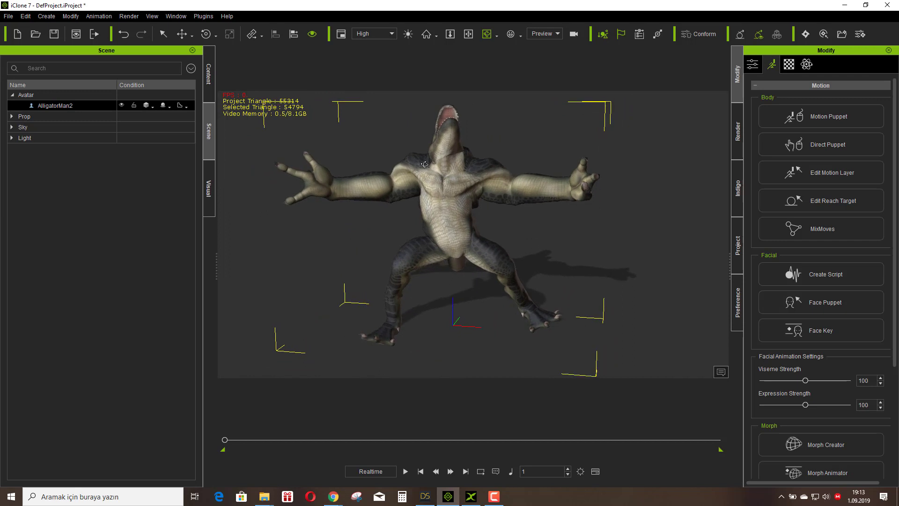
right_drag(445, 234, 447, 218)
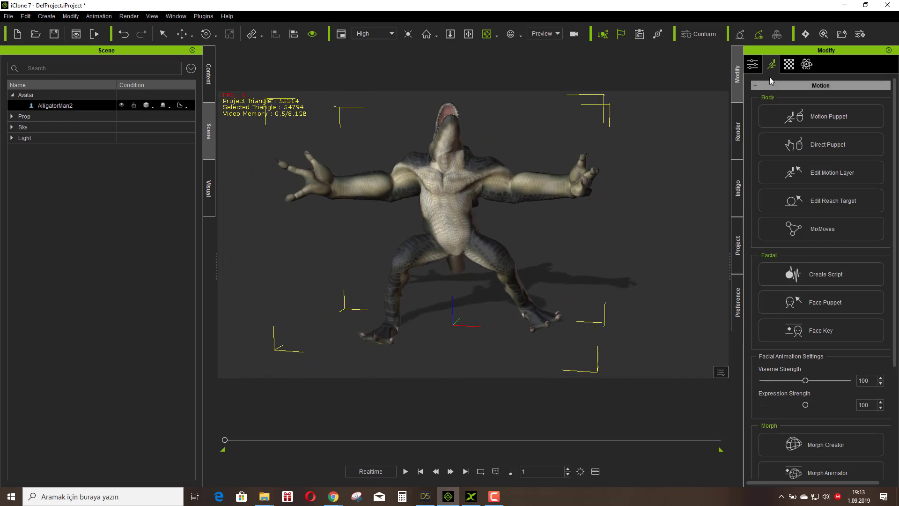
Step: Edit the avatar's motion layer in IK mode and rotate the head down to face forward and slightly toward its left arm
click(820, 170)
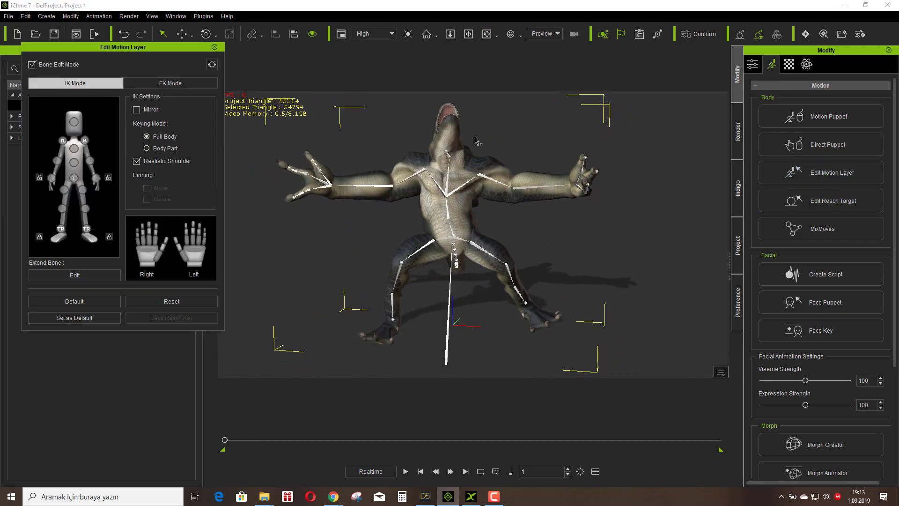
click(448, 153)
click(207, 34)
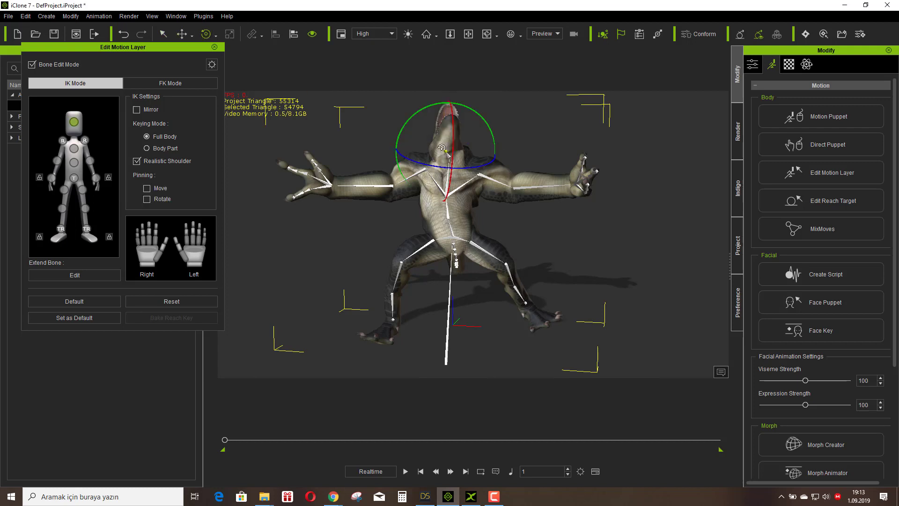
drag(451, 135, 478, 132)
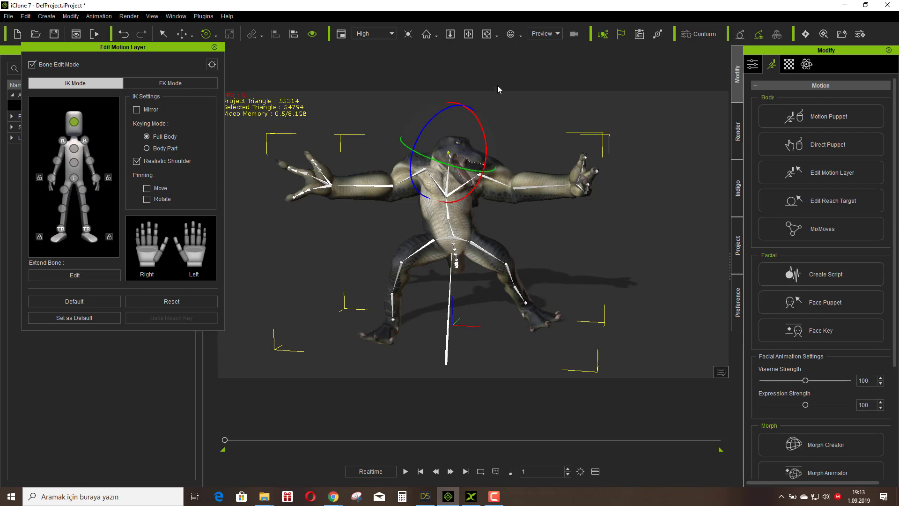
Step: Turn off Bone Edit Mode, check the adjusted pose from different angles and close the motion layer editor
click(487, 33)
drag(586, 196, 609, 190)
click(32, 65)
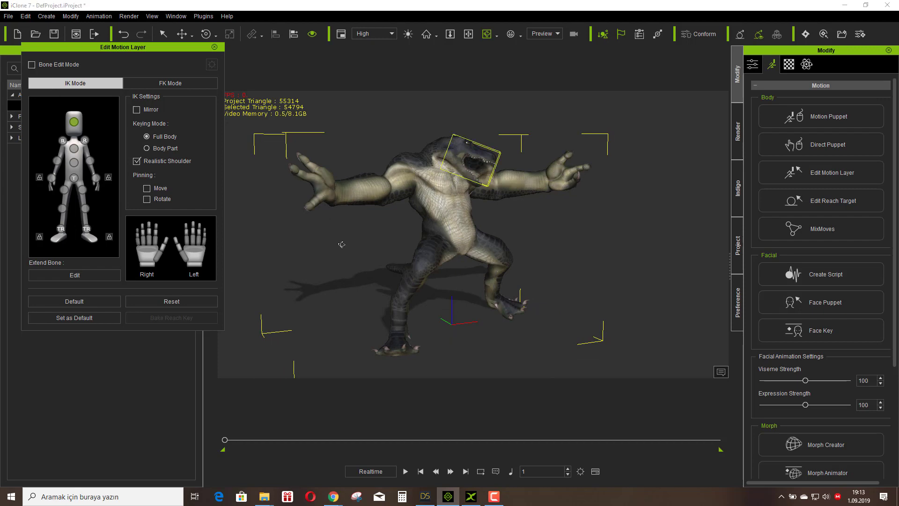
drag(342, 245, 411, 246)
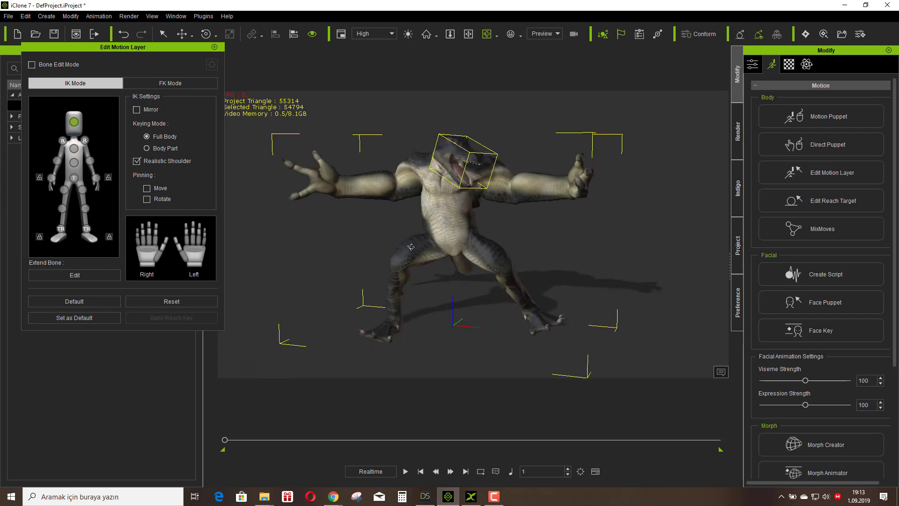
click(214, 47)
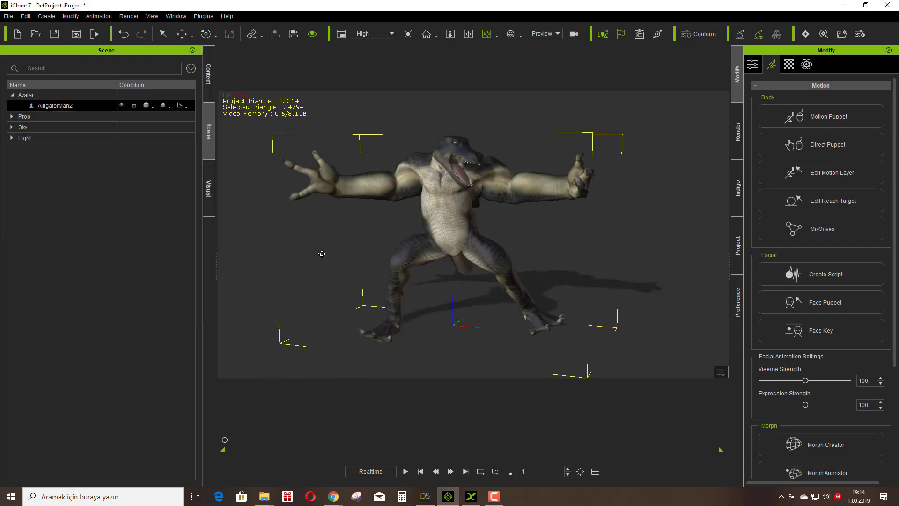